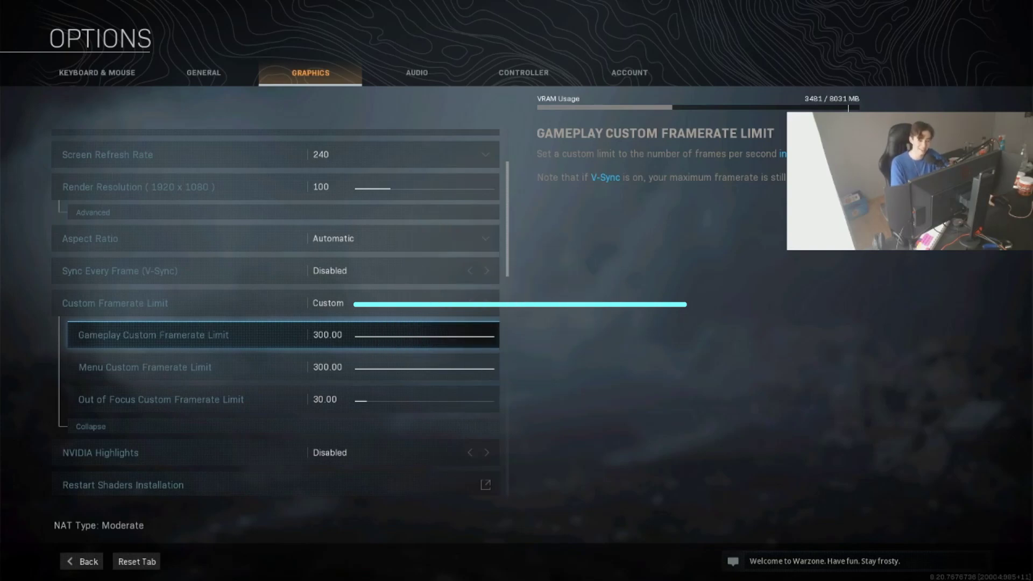
Step: Review the display mode, display adapter, screen refresh rate and render resolution in the Display graphics settings
scroll(276, 312, up, 2)
scroll(276, 312, up, 1)
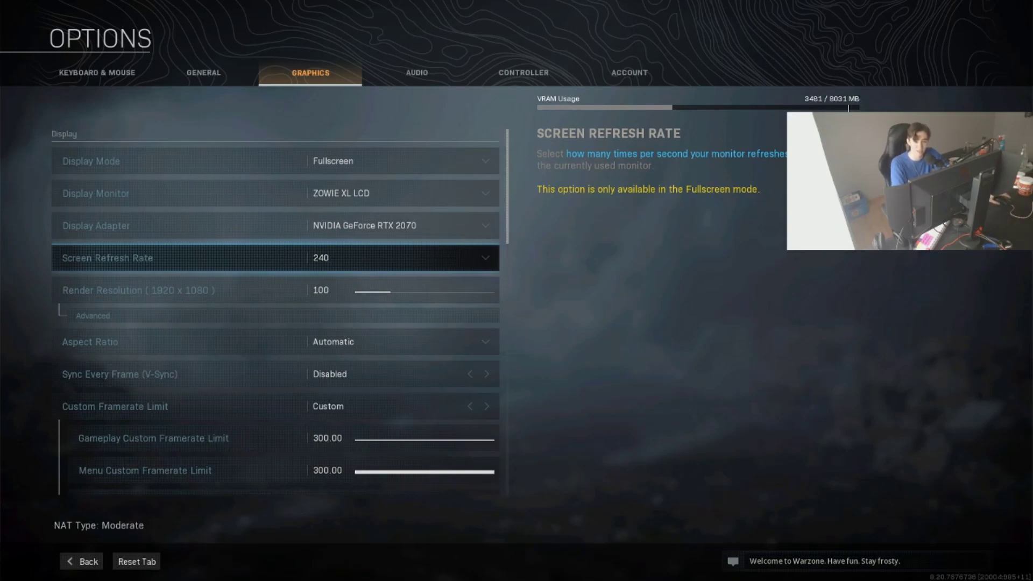
click(269, 160)
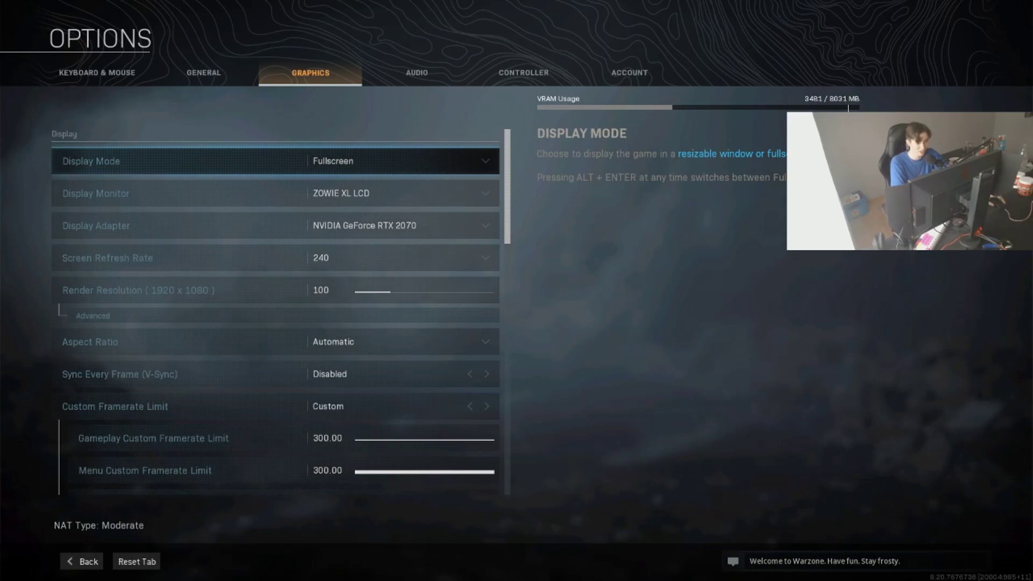
key(Down)
key(Down)
key(Down)
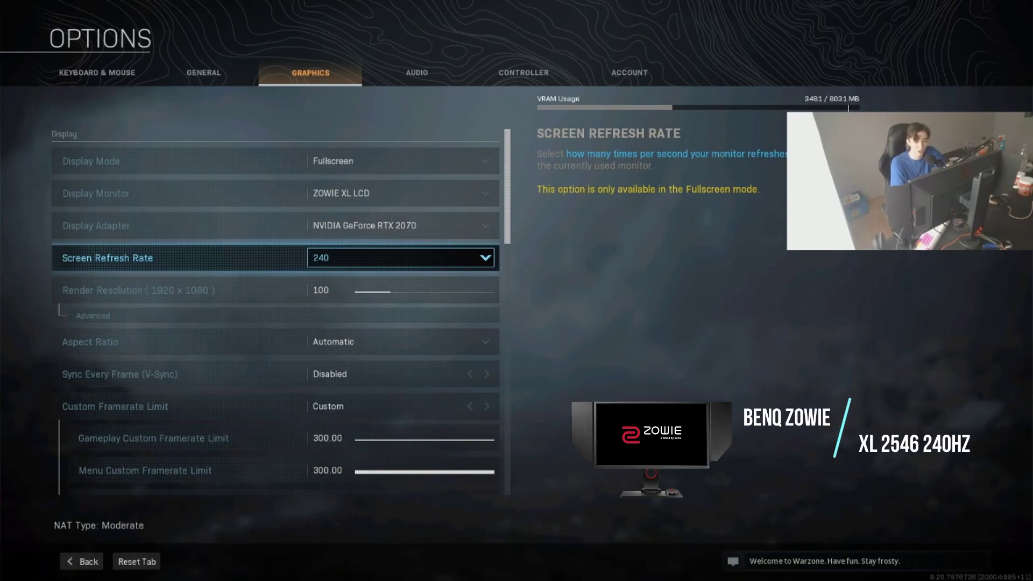
click(161, 290)
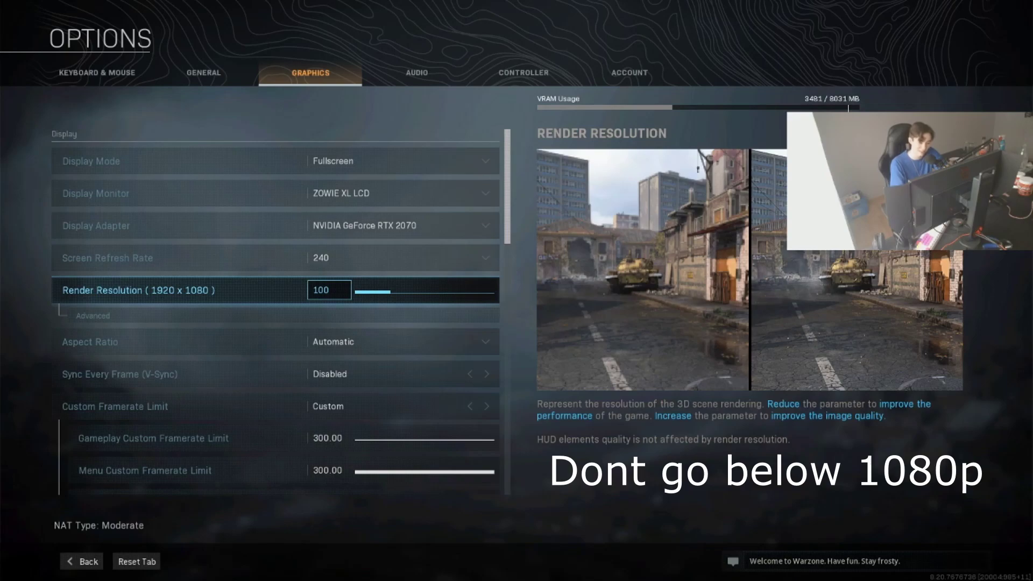
key(Up)
key(Up)
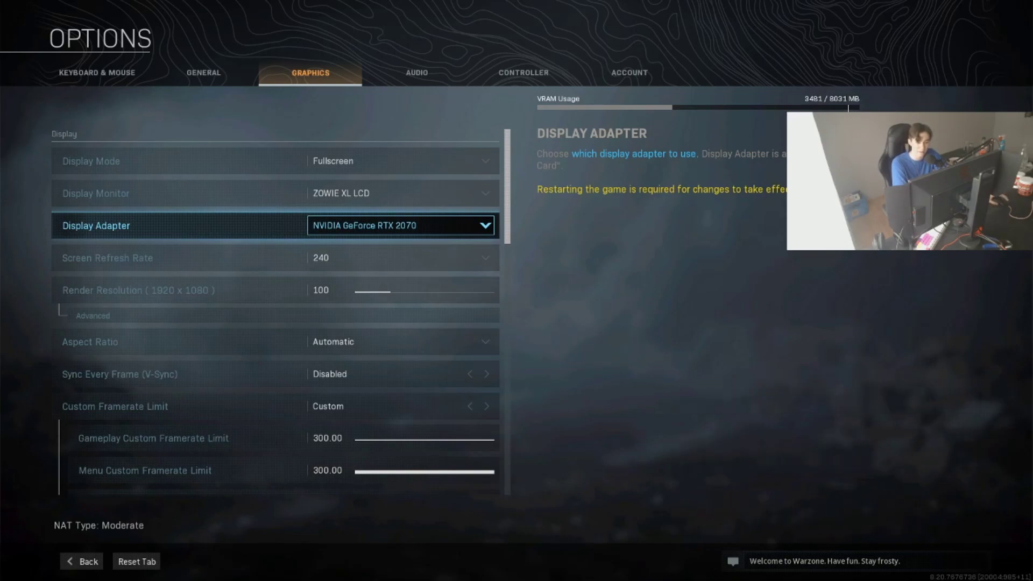
Step: Check the aspect ratio, Sync Every Frame (V-Sync) and Custom Framerate Limit settings
scroll(276, 232, down, 2)
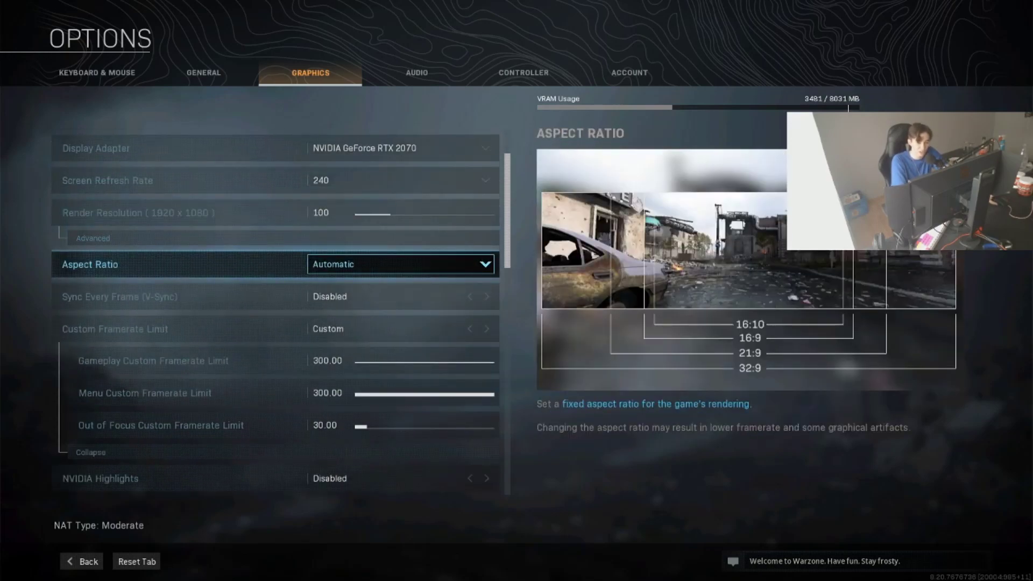
key(Down)
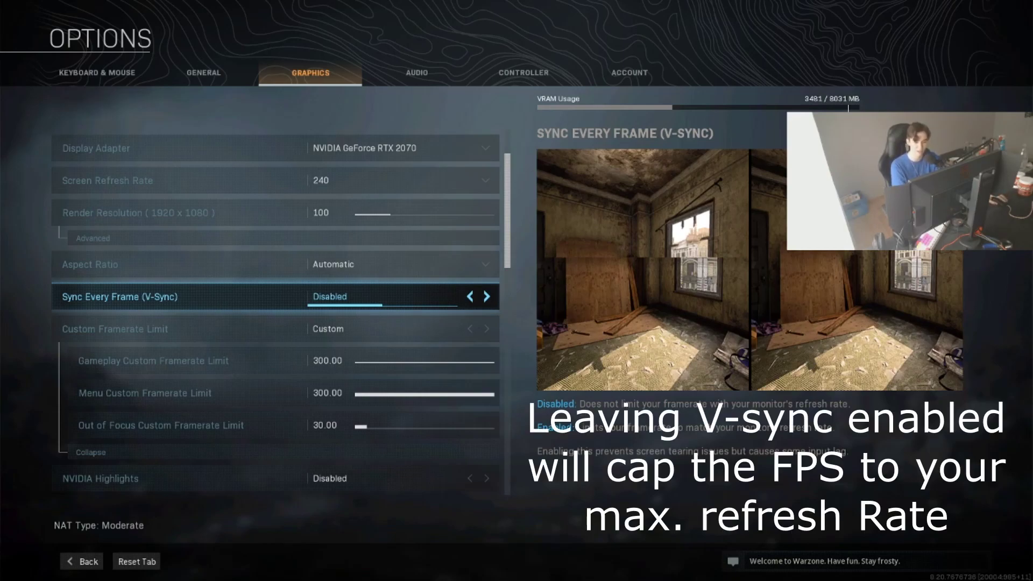
key(Down)
key(Up)
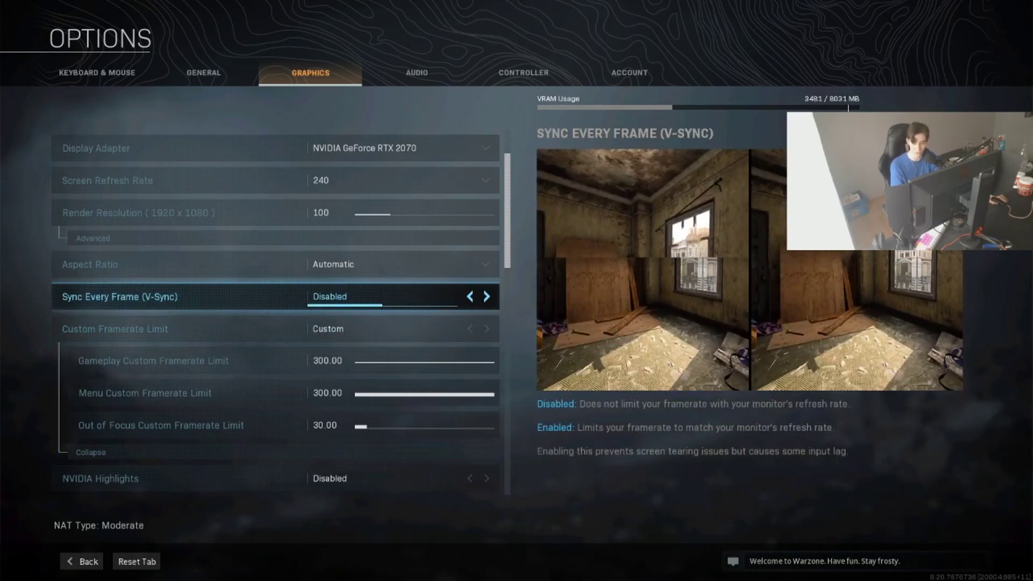
key(Down)
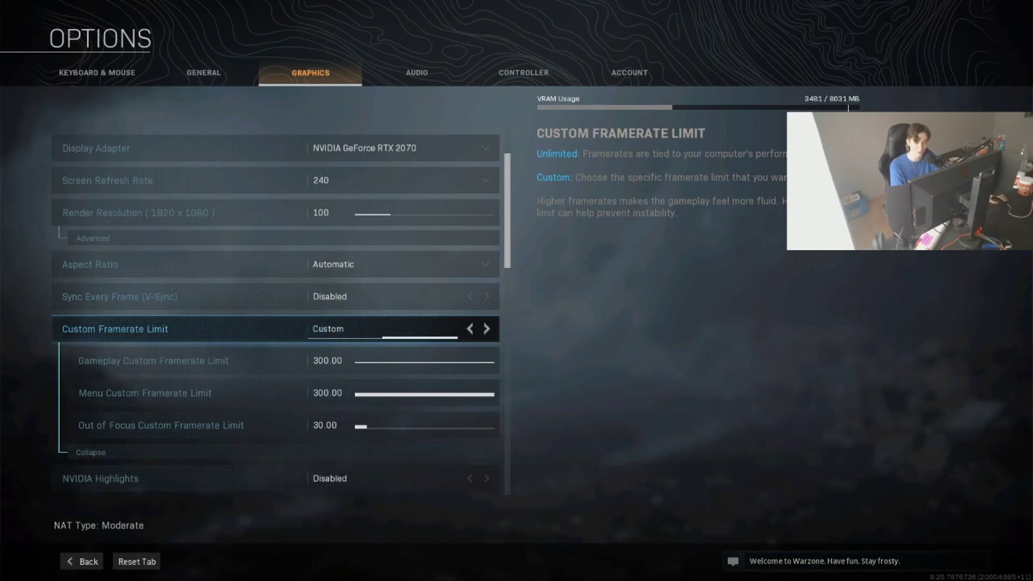
Step: Compare the gameplay, menu and out-of-focus custom framerate limits with the V-Sync setting
key(Down)
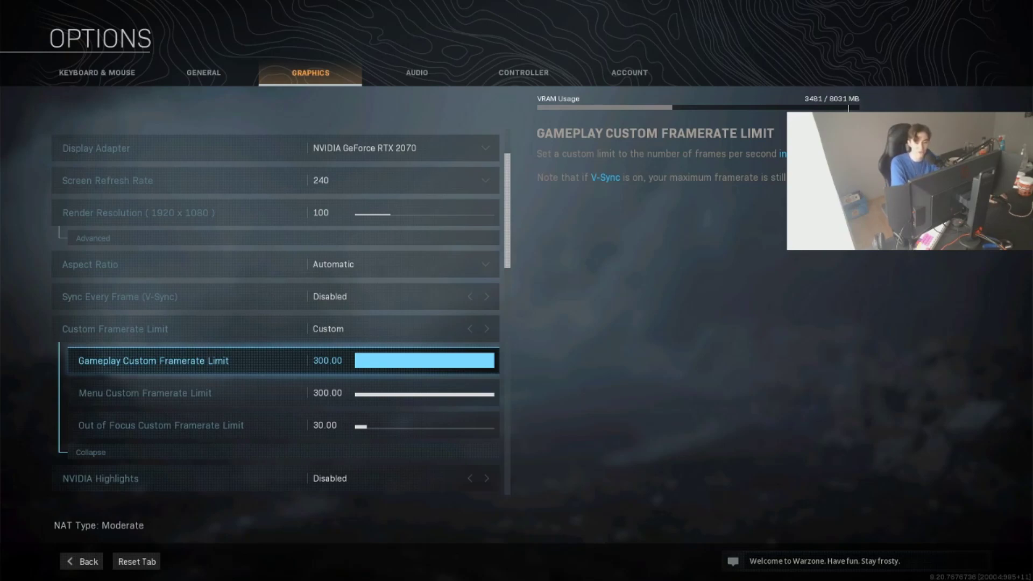
click(120, 297)
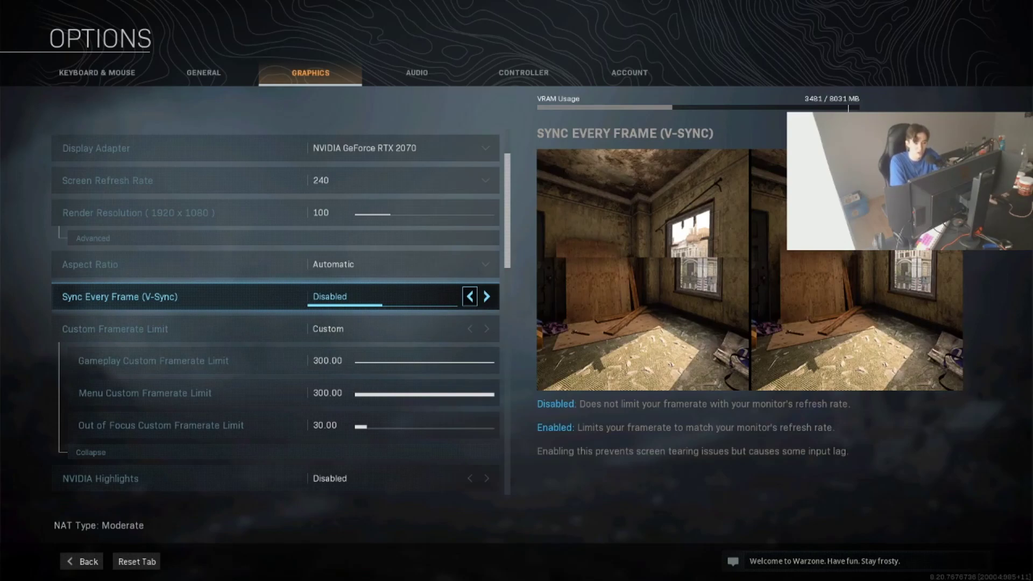
click(153, 361)
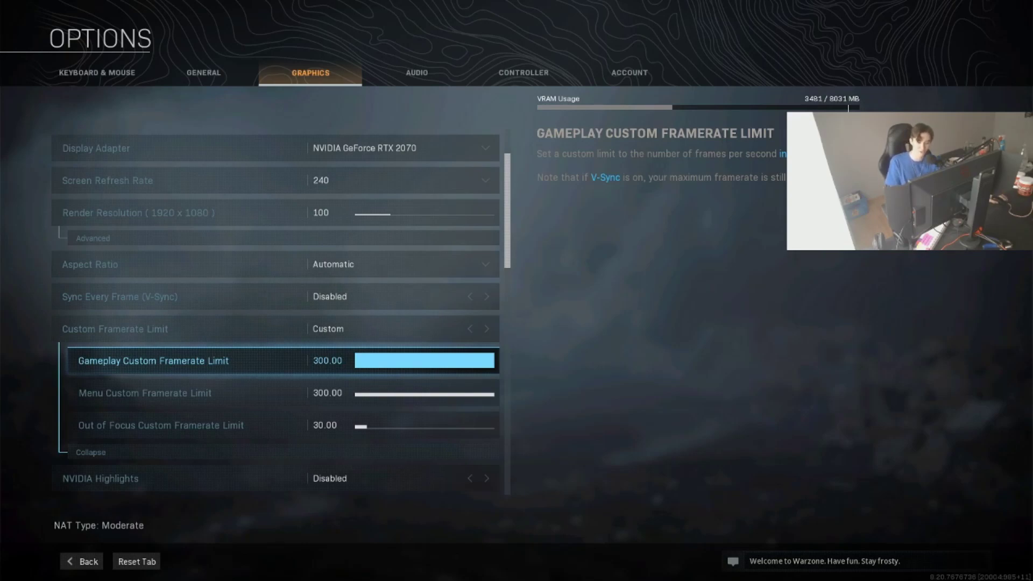
click(146, 393)
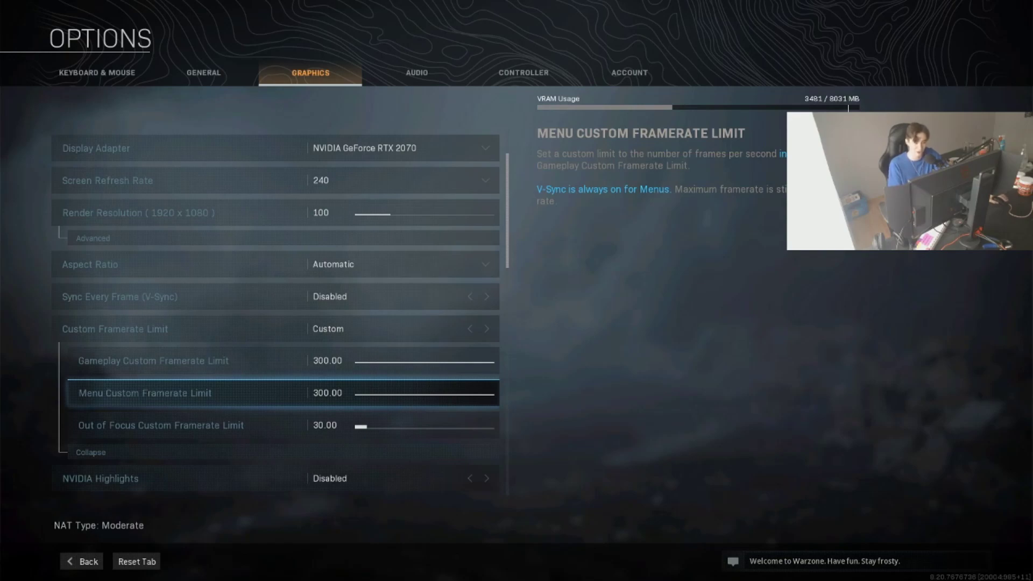
scroll(275, 291, down, 2)
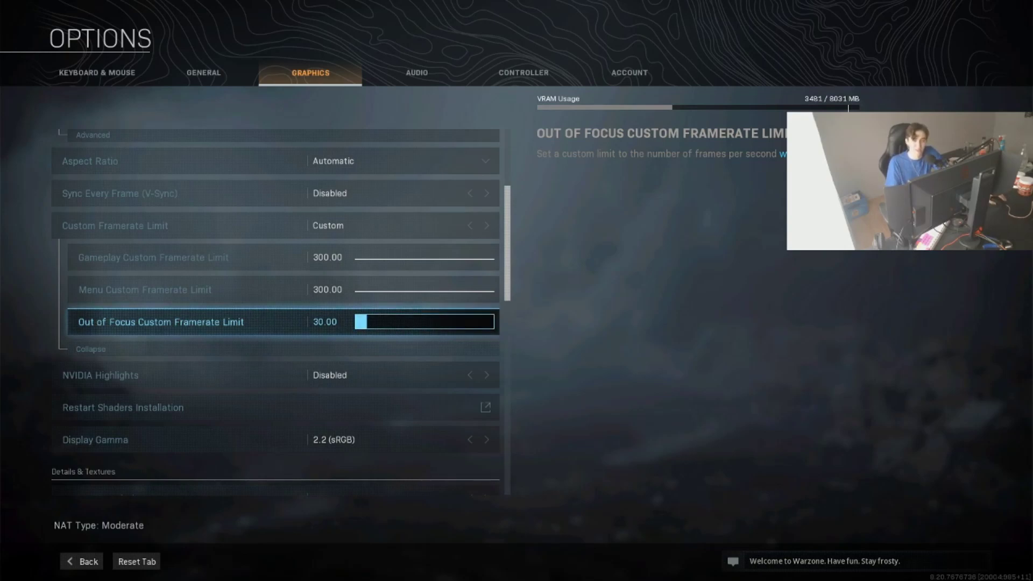
click(284, 289)
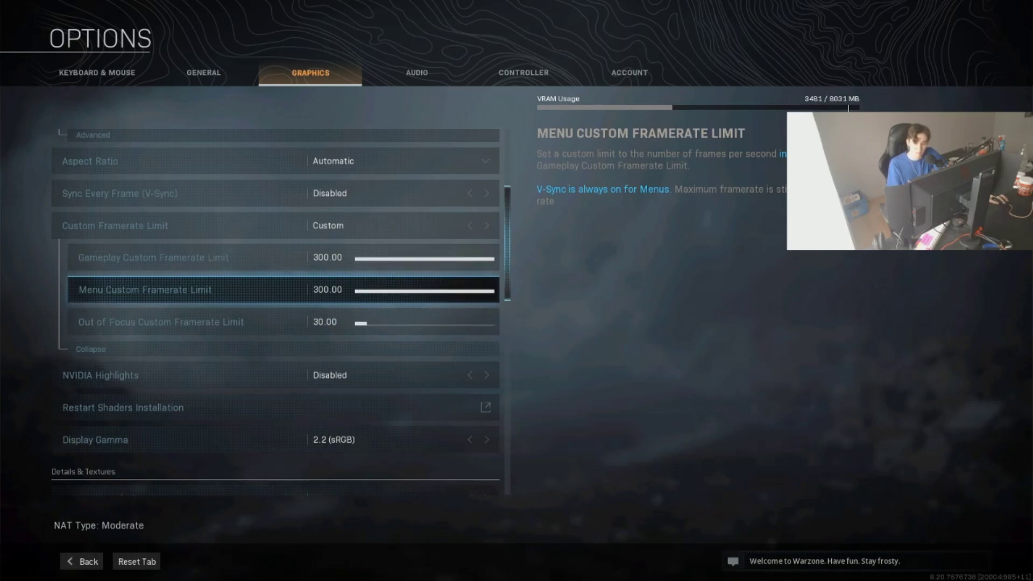
Step: Check the NVIDIA Highlights and Display Gamma settings
scroll(281, 307, down, 3)
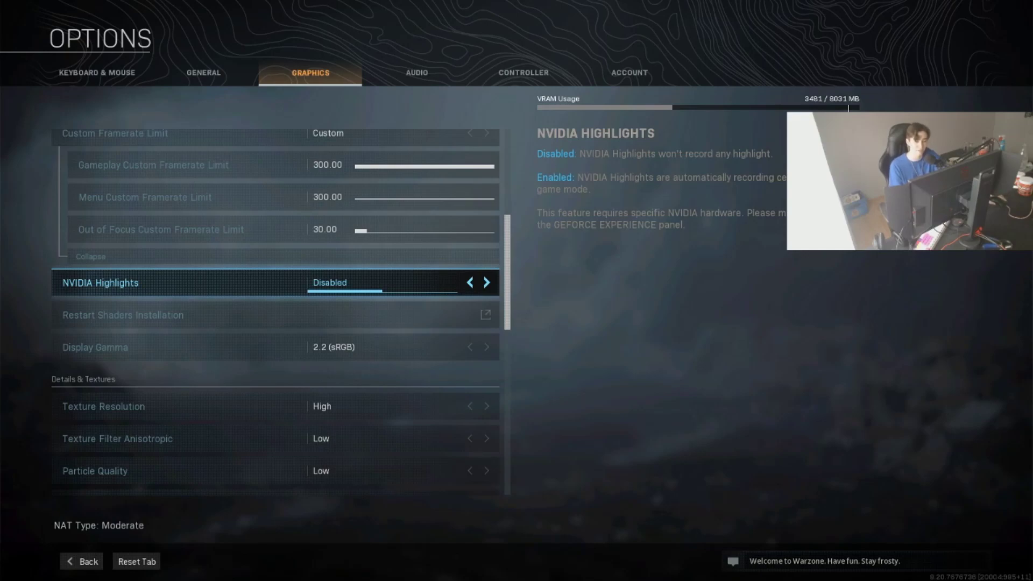
key(Down)
key(Down)
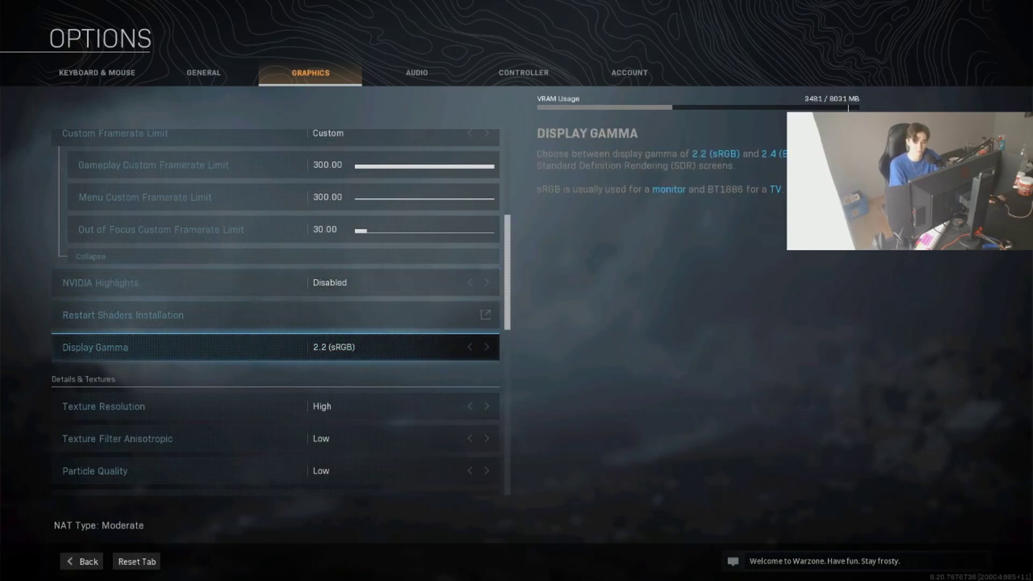
Step: Review the Details & Textures settings from texture resolution through particle quality and bullet impacts to tessellation
scroll(275, 312, down, 4)
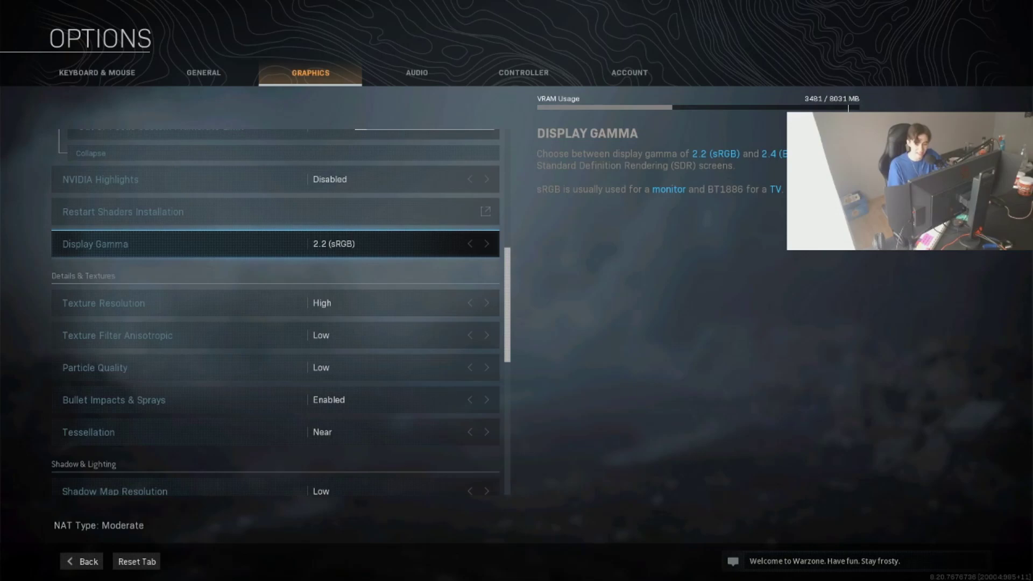
click(104, 303)
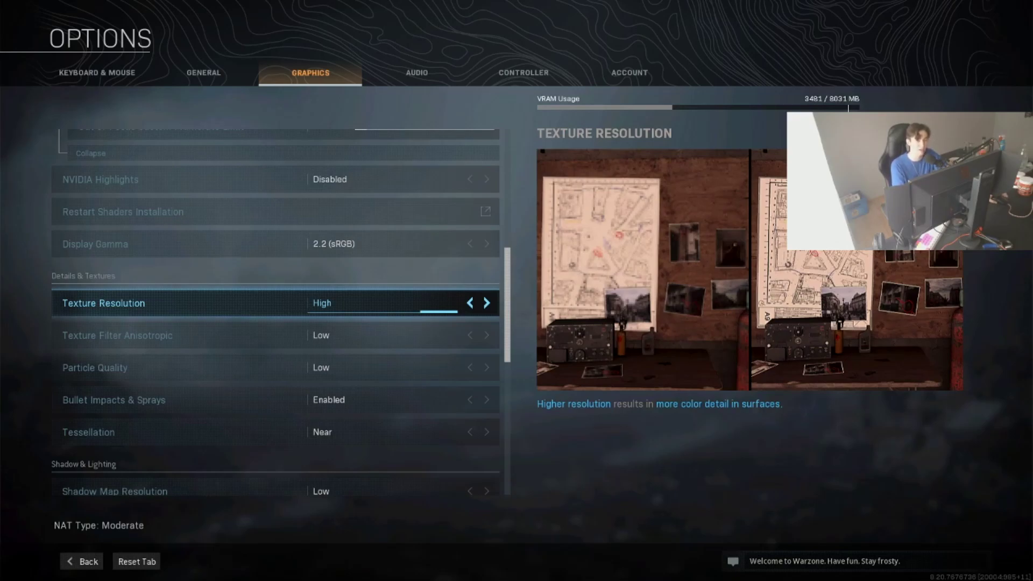
click(117, 335)
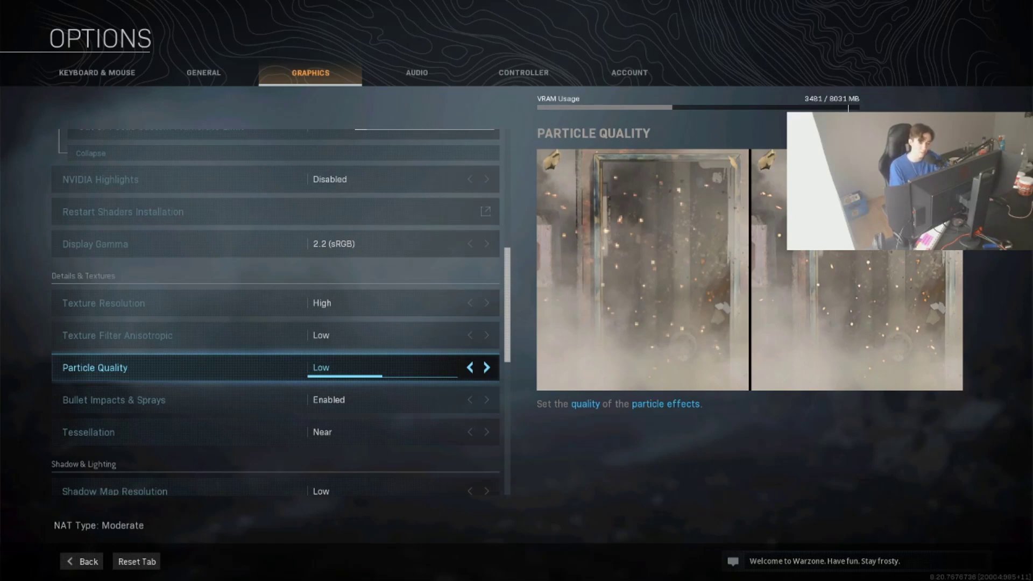
click(114, 400)
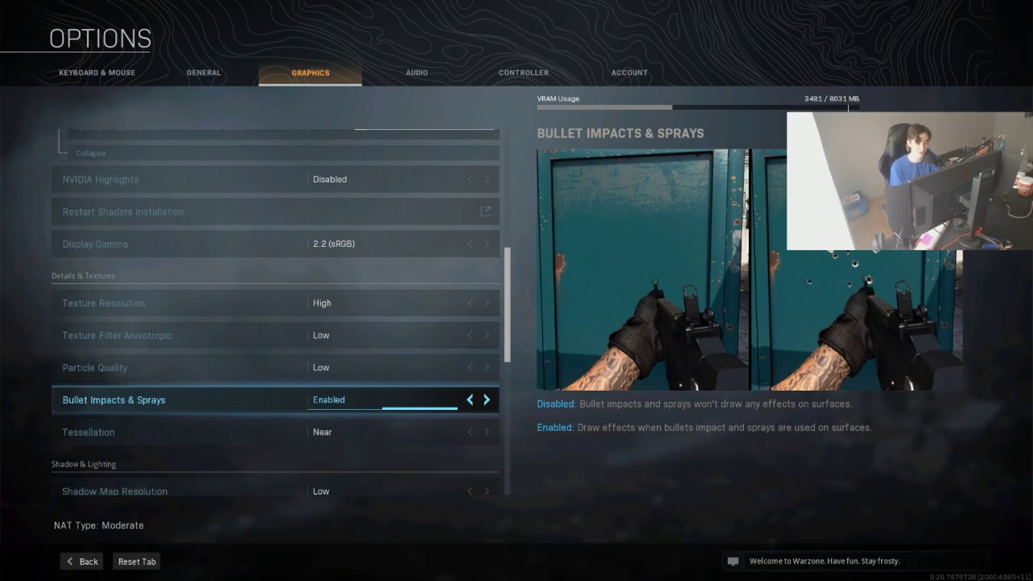
click(88, 432)
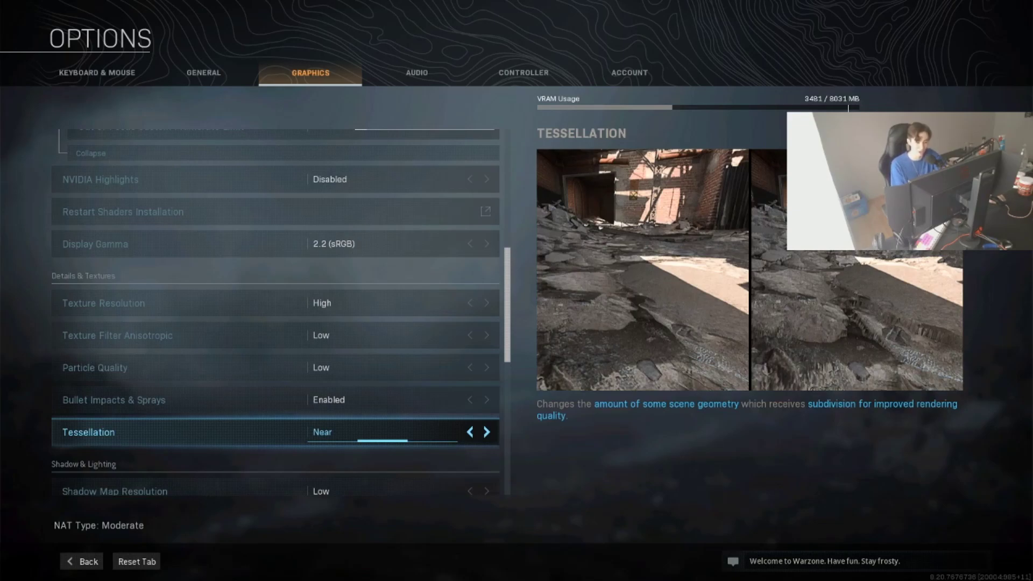
Step: Review the shadow map resolution, cache spot shadows, cache sun shadows and particle lighting settings under Shadow & Lighting
scroll(276, 312, down, 3)
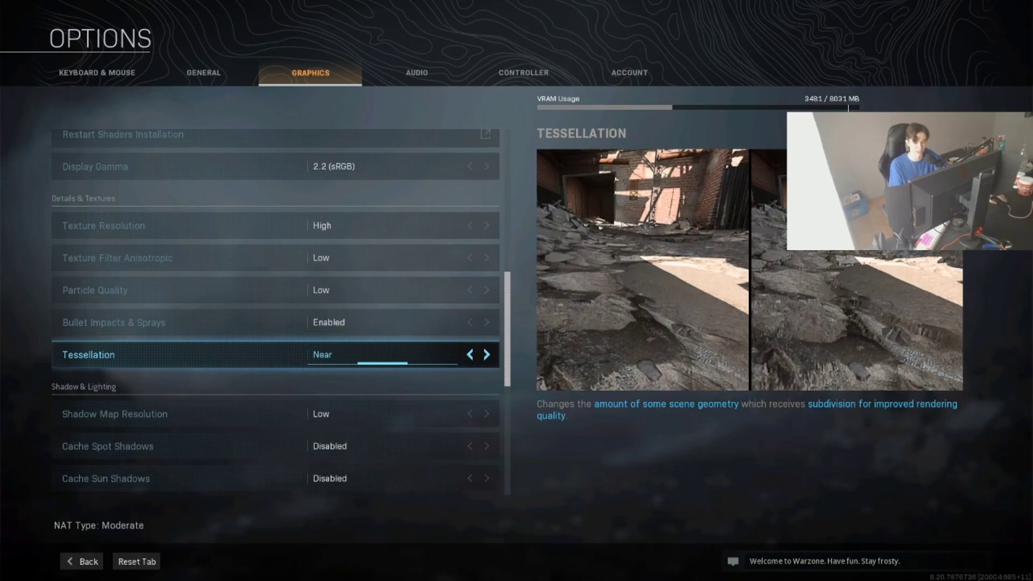
scroll(276, 312, down, 3)
key(Down)
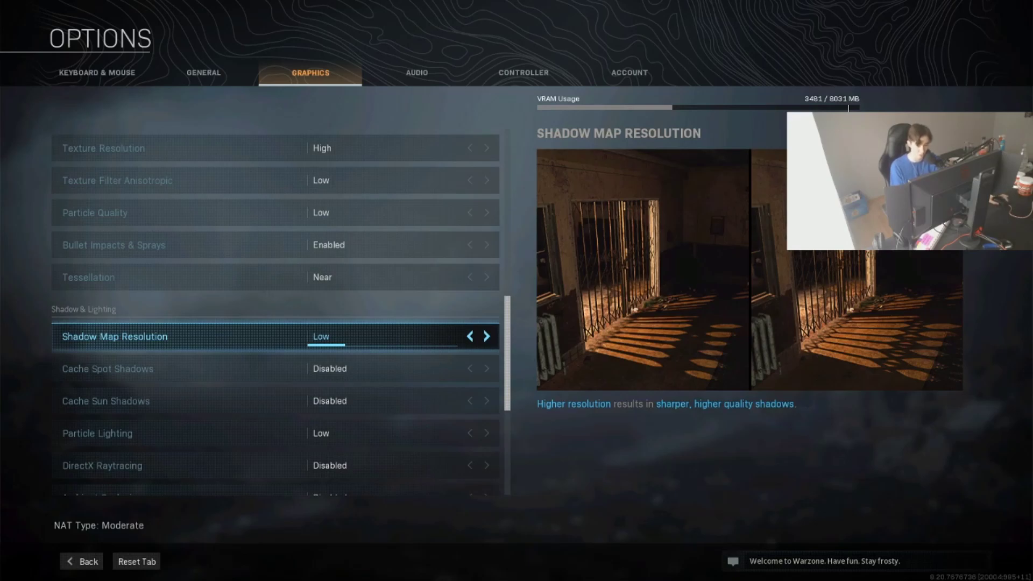
click(108, 369)
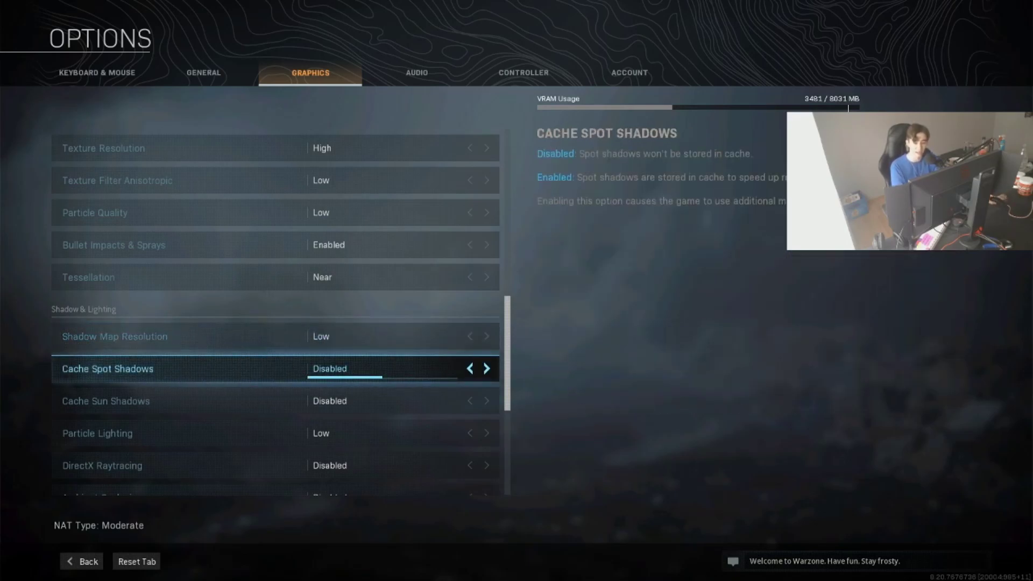
click(106, 401)
click(97, 433)
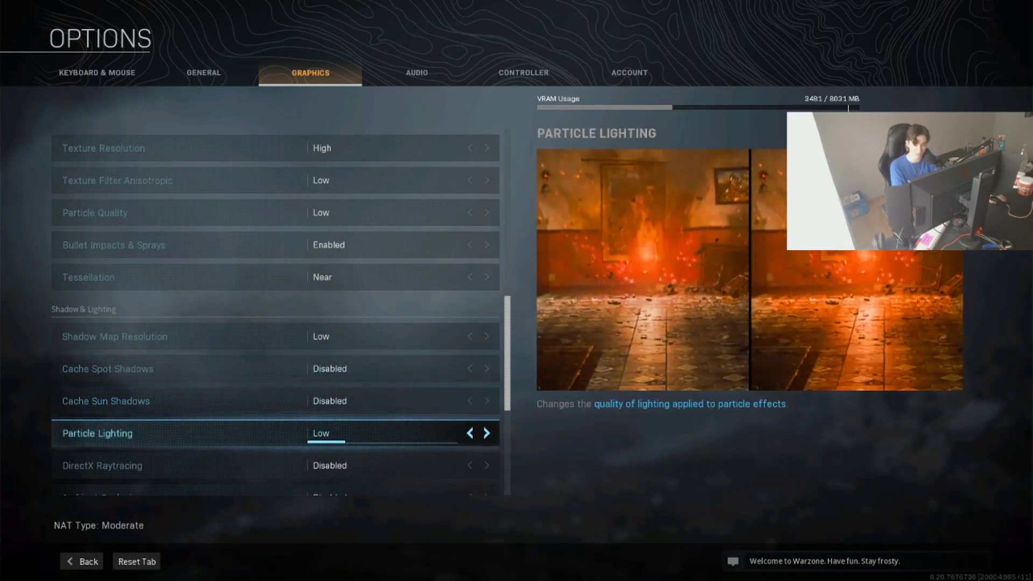
click(106, 401)
click(108, 368)
click(97, 433)
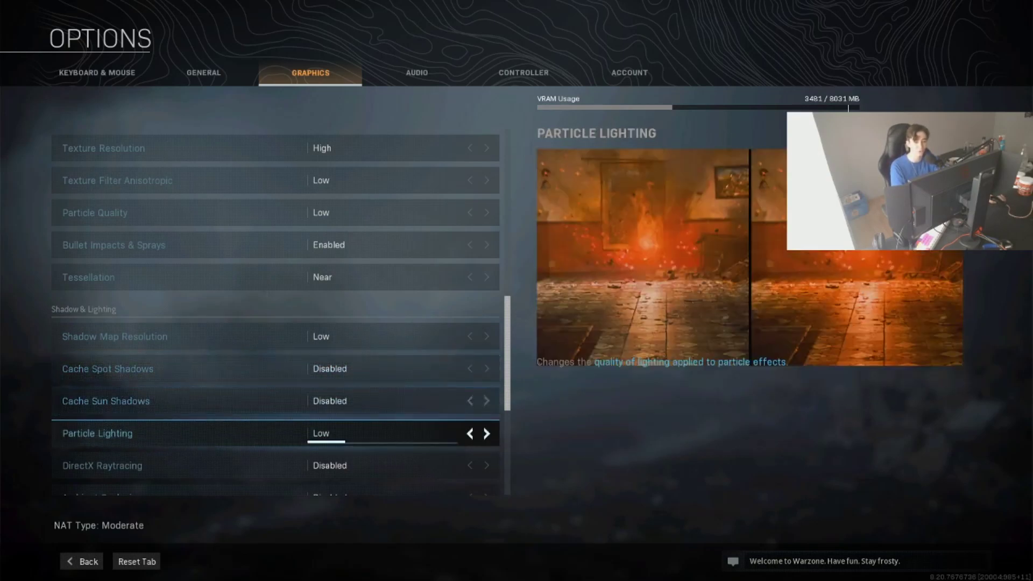
click(106, 401)
click(97, 433)
click(105, 401)
click(107, 368)
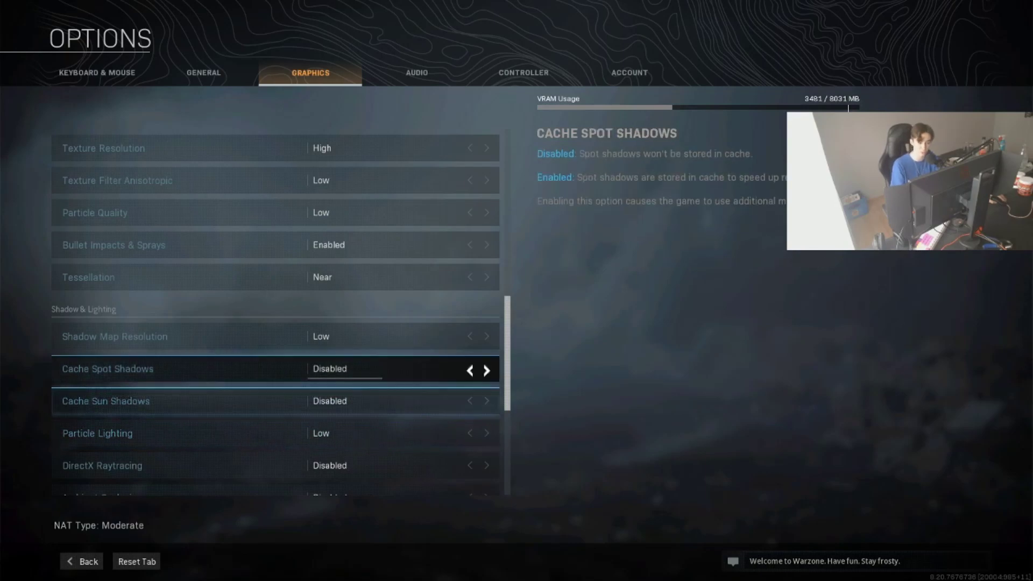
click(106, 401)
click(98, 433)
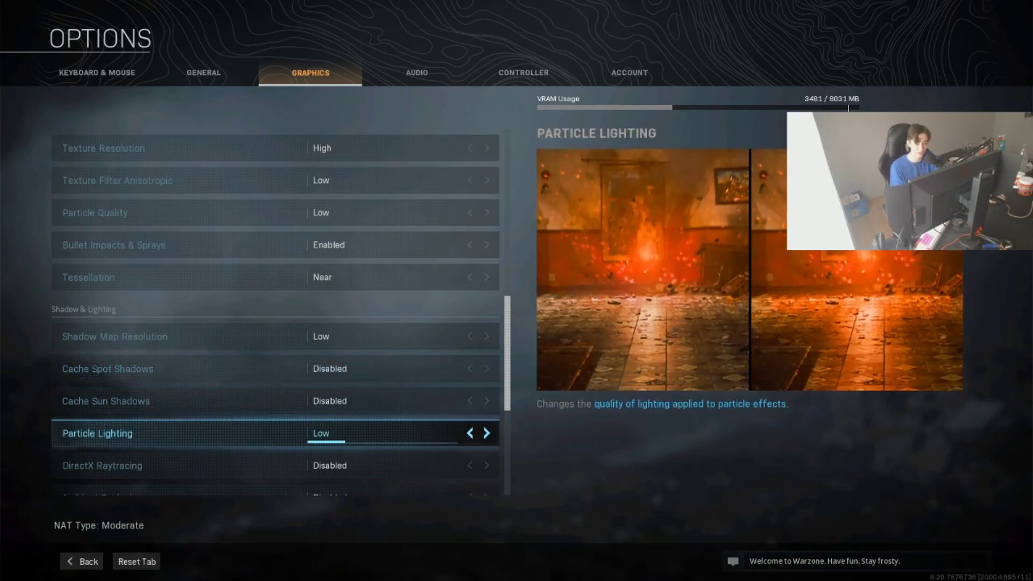
Step: Examine the DirectX Raytracing, Ambient Occlusion and Screen Space Reflection (SSR) settings
scroll(275, 312, down, 2)
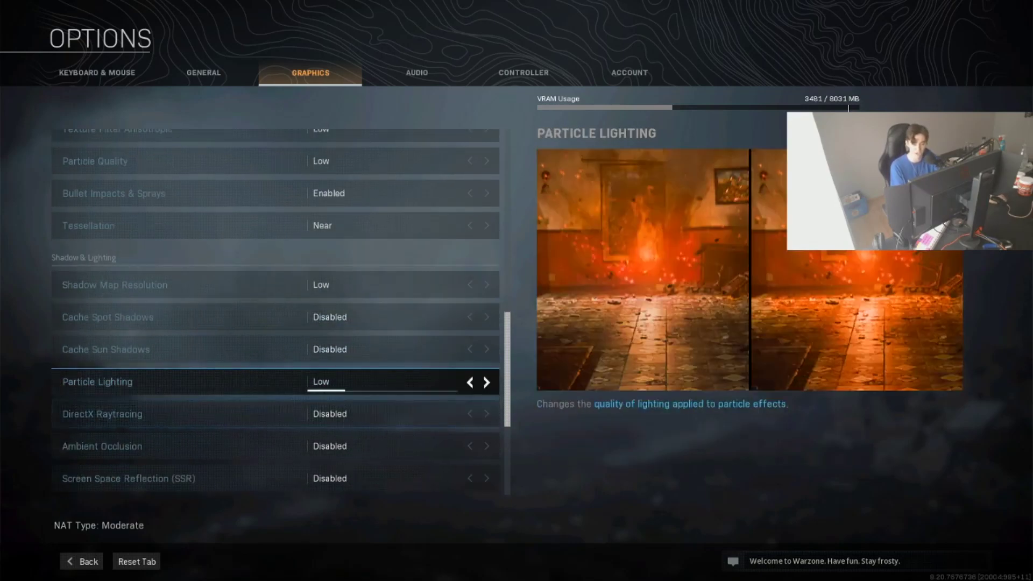
scroll(275, 312, down, 1)
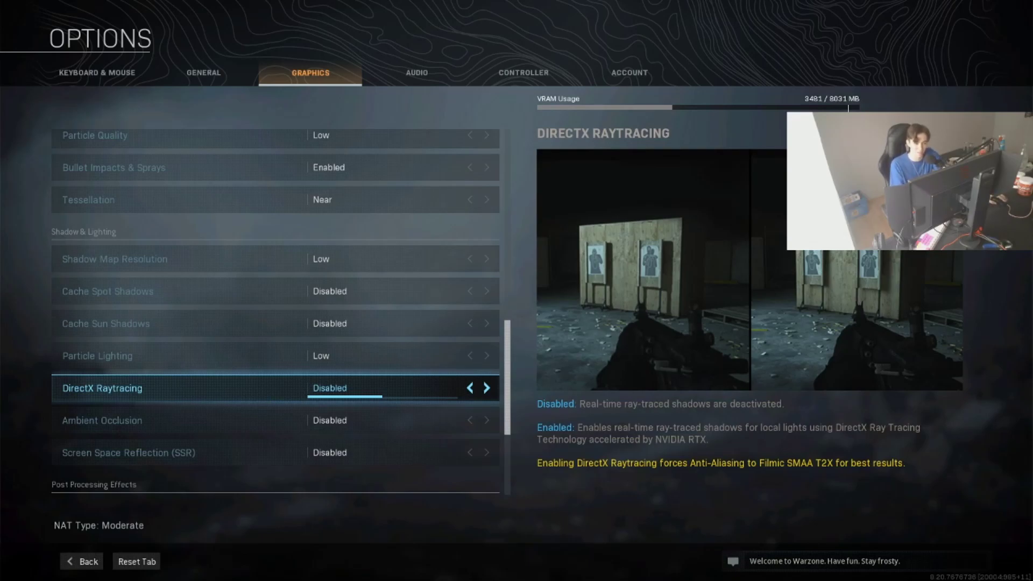
key(Down)
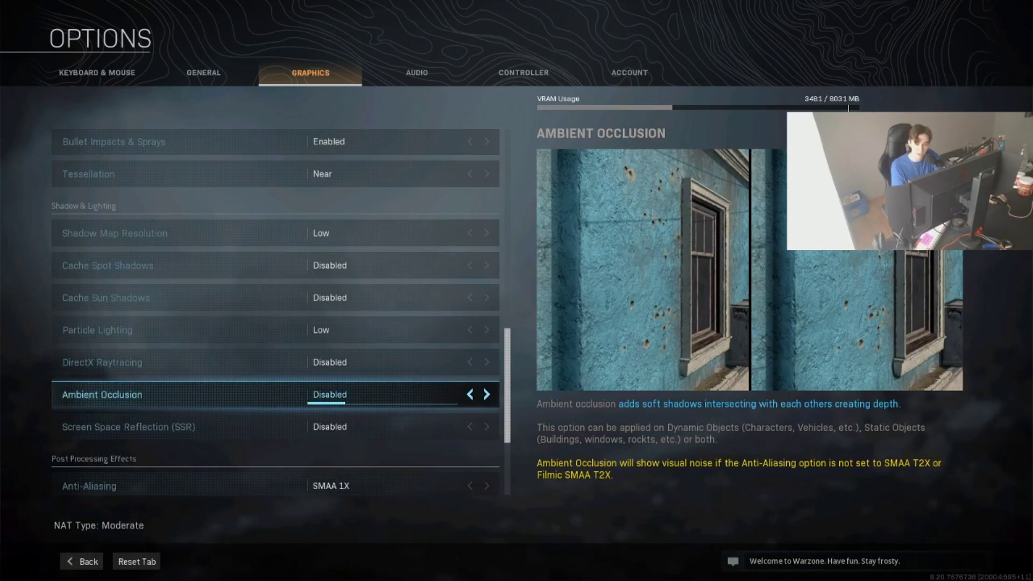
key(Down)
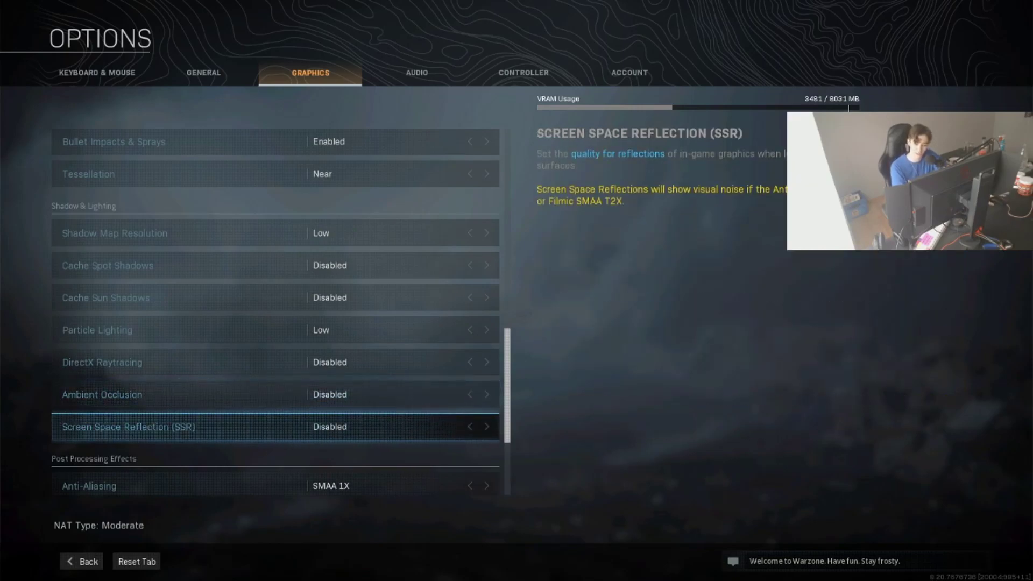
key(Up)
key(Down)
key(Up)
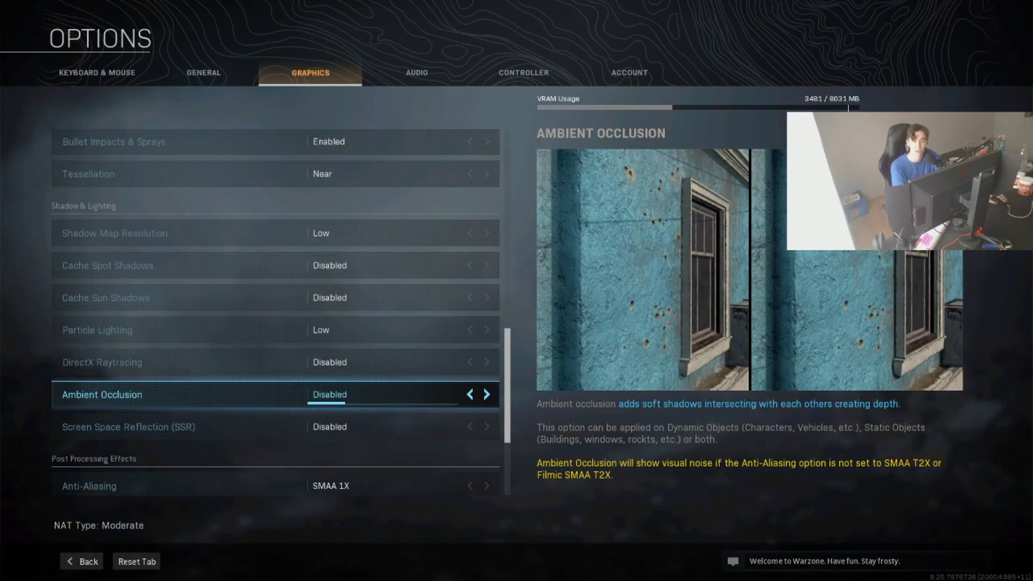
key(Down)
key(Up)
key(Down)
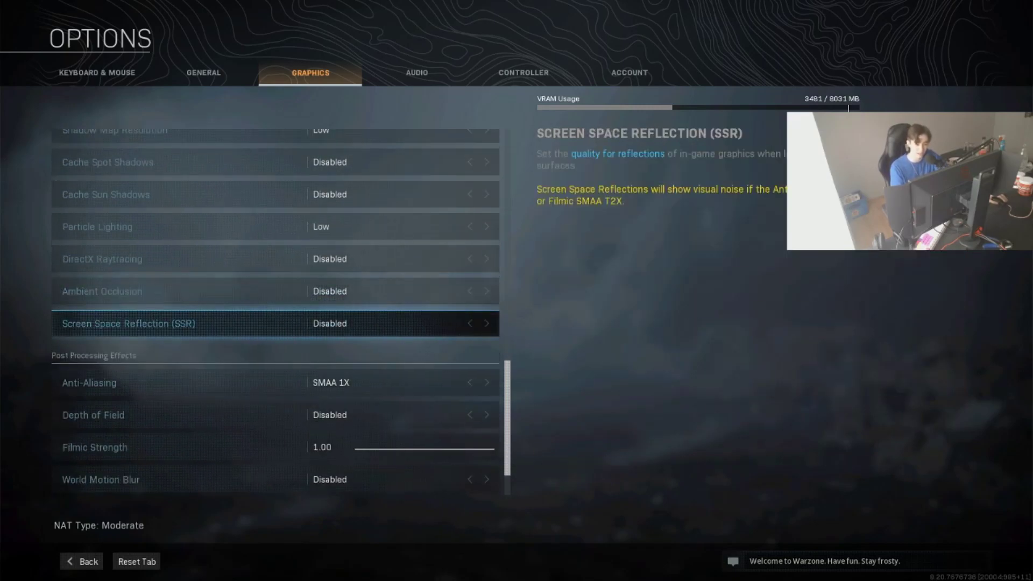
Step: Review the Anti-Aliasing, Depth of Field, World Motion Blur and Weapon Motion Blur settings under Post Processing Effects
key(Down)
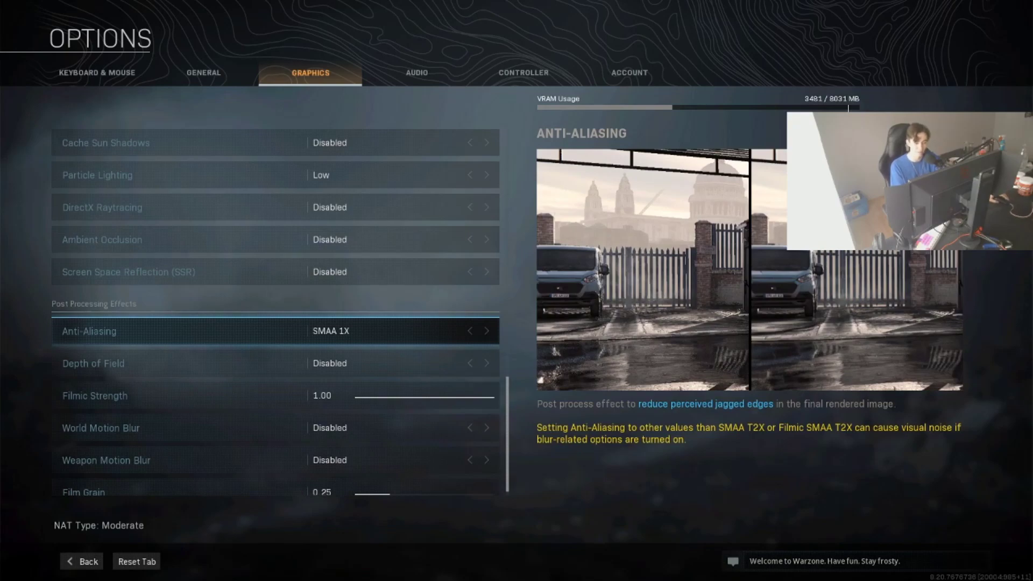
click(162, 363)
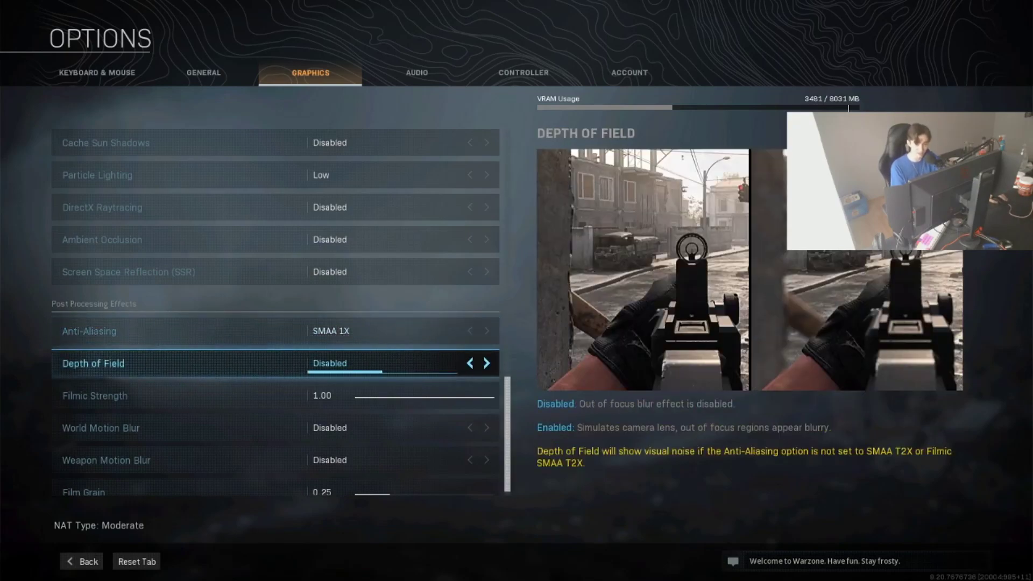
click(161, 427)
click(161, 460)
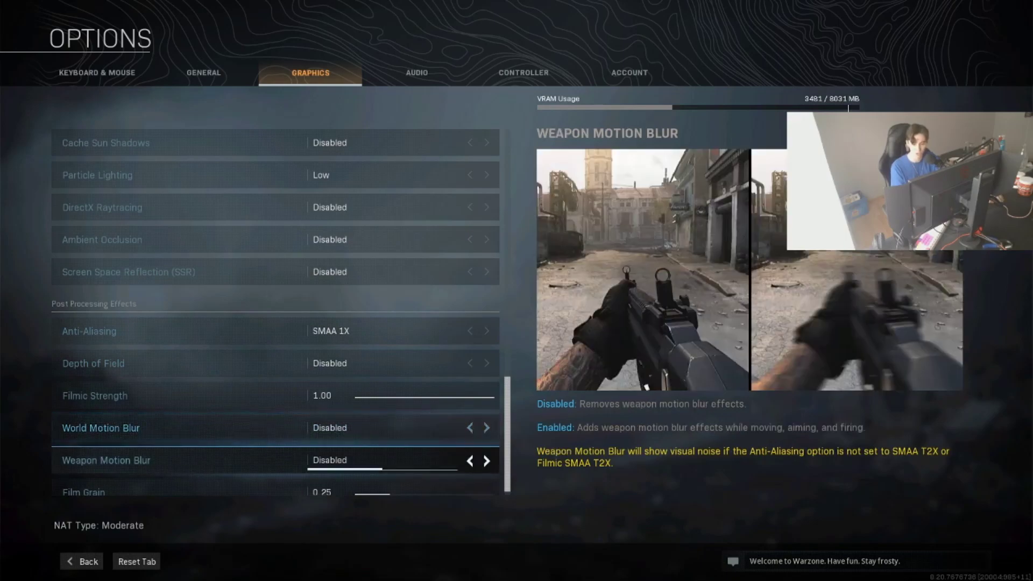
click(161, 427)
click(162, 363)
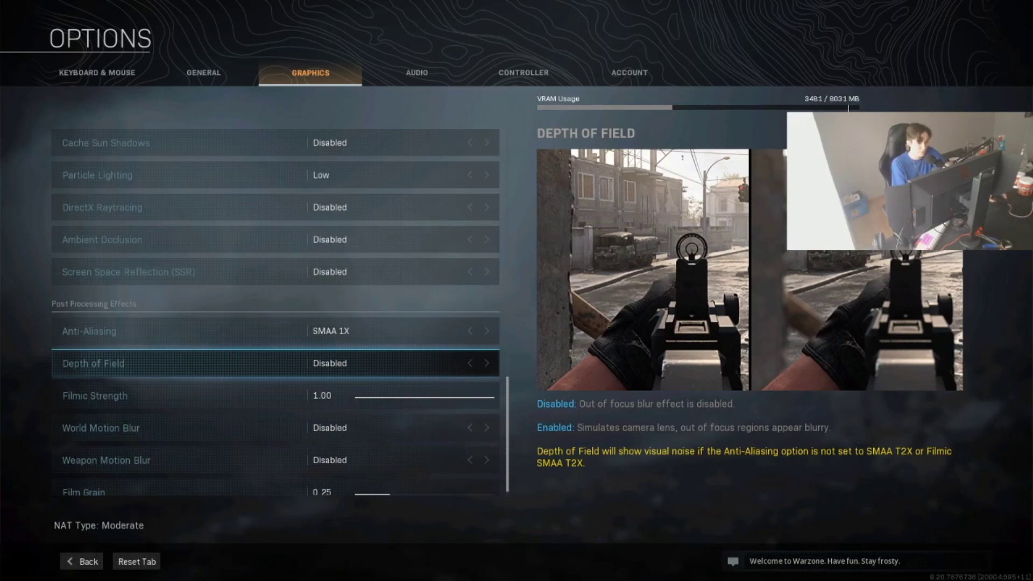
click(100, 428)
click(106, 460)
click(101, 428)
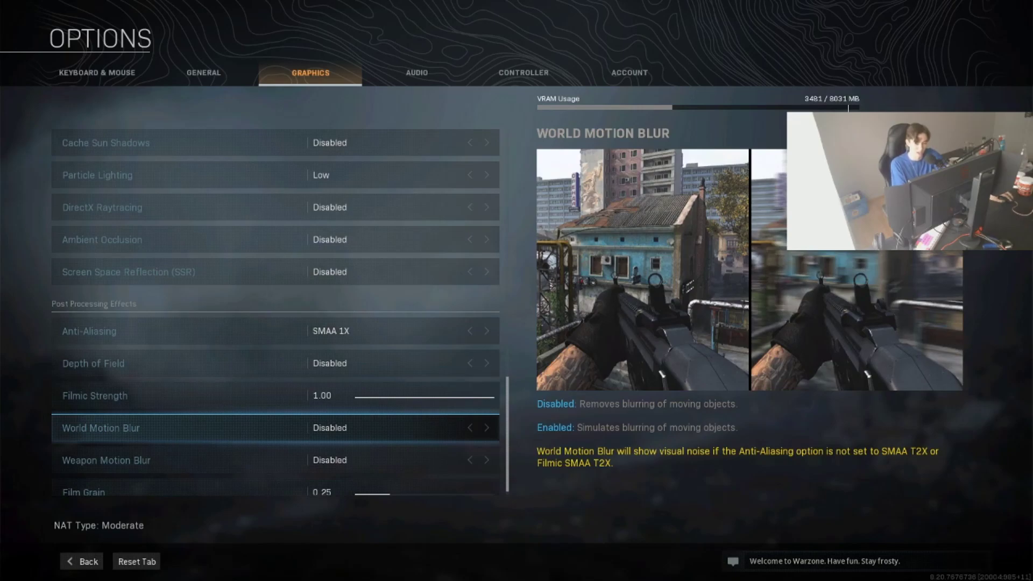
Step: Check the Filmic Strength and Film Grain settings among the post-processing effects
click(94, 395)
scroll(275, 312, down, 1)
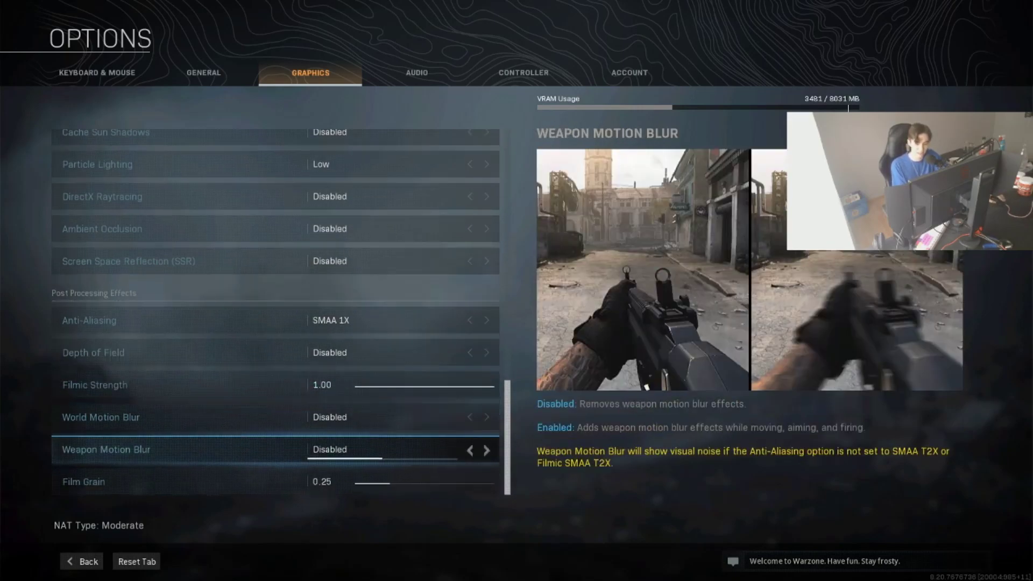
click(101, 417)
click(95, 385)
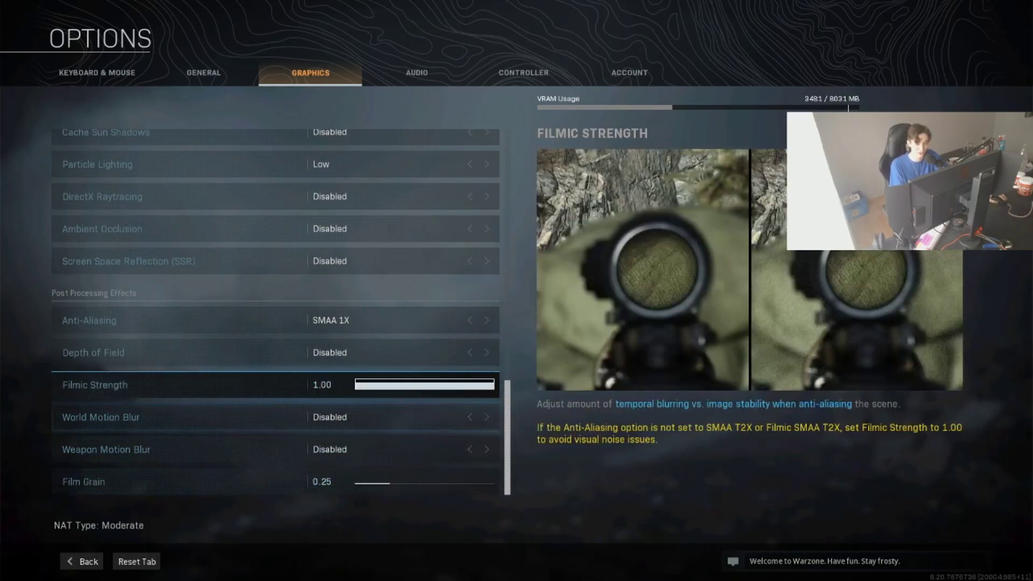
click(83, 481)
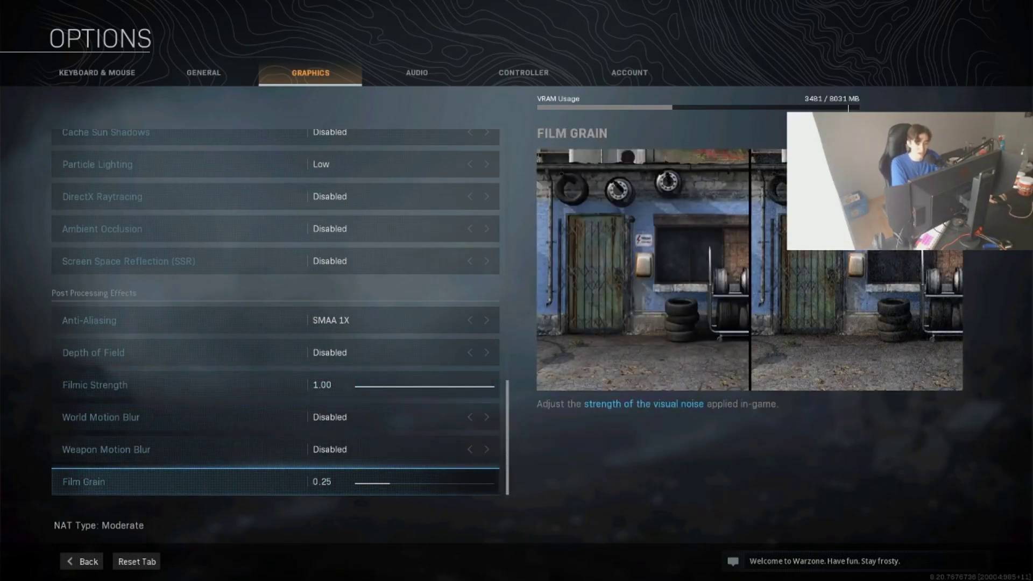
Step: Look back over the graphics options, from the Display settings through Details & Textures to the framerate limits
scroll(276, 312, up, 10)
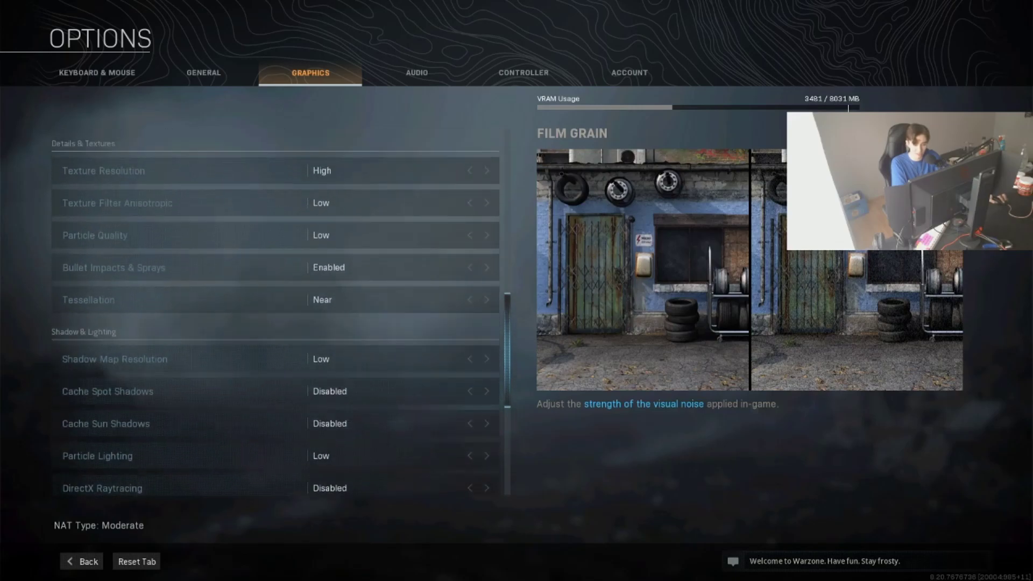
scroll(276, 312, up, 5)
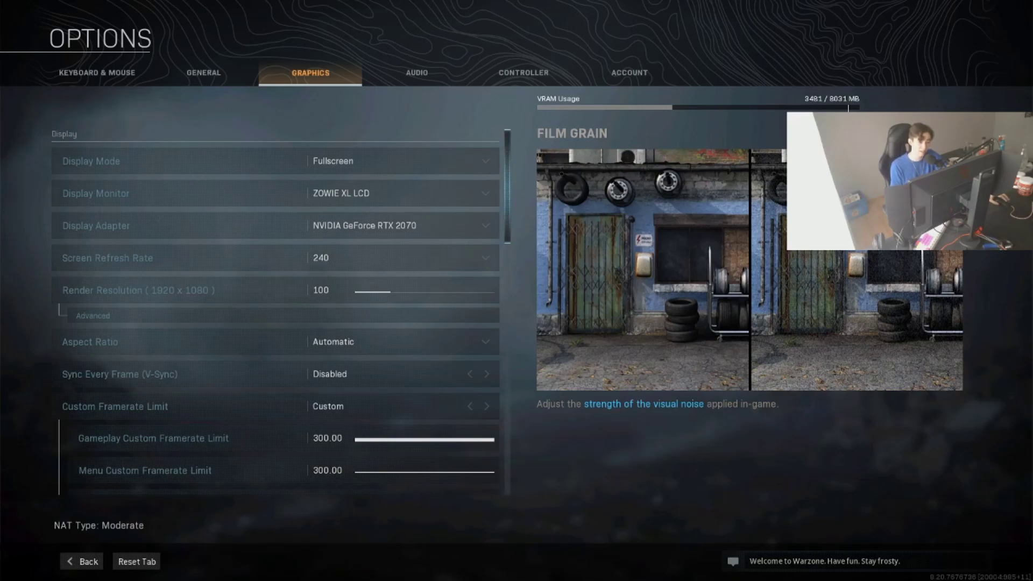
scroll(276, 312, down, 10)
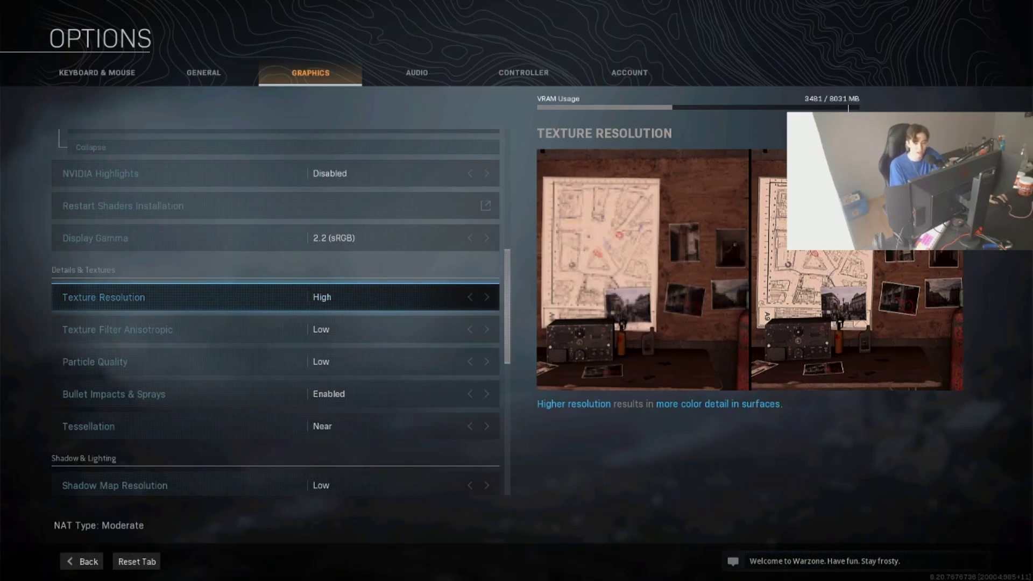
drag(507, 307, 506, 242)
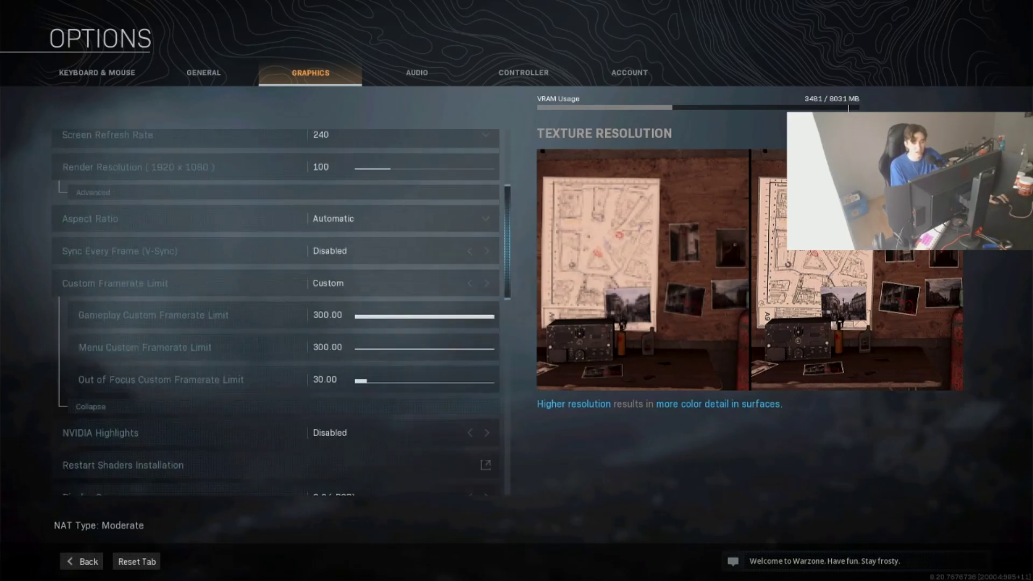
scroll(275, 311, up, 3)
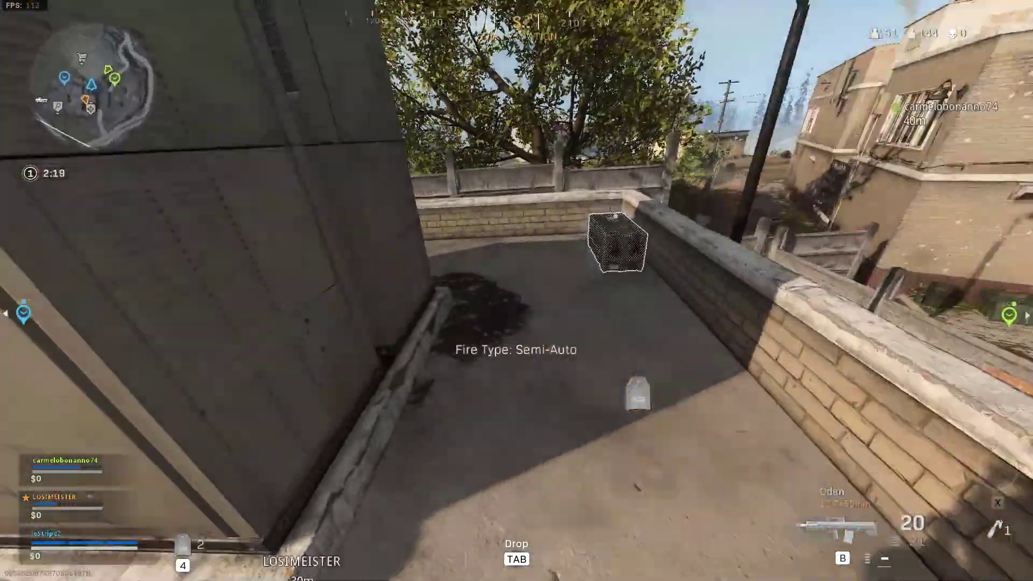
key(w)
key(f)
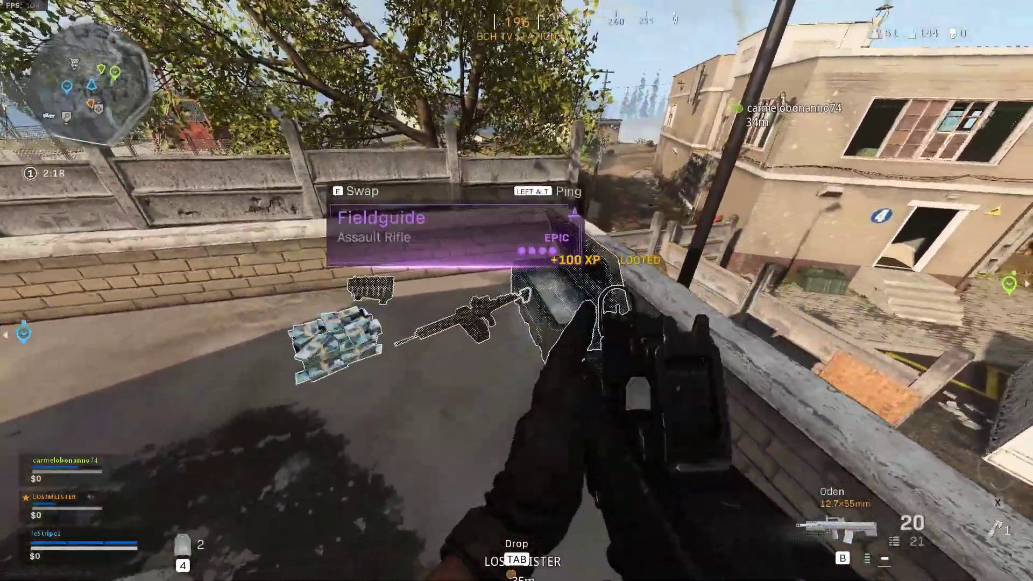
key(f)
key(w)
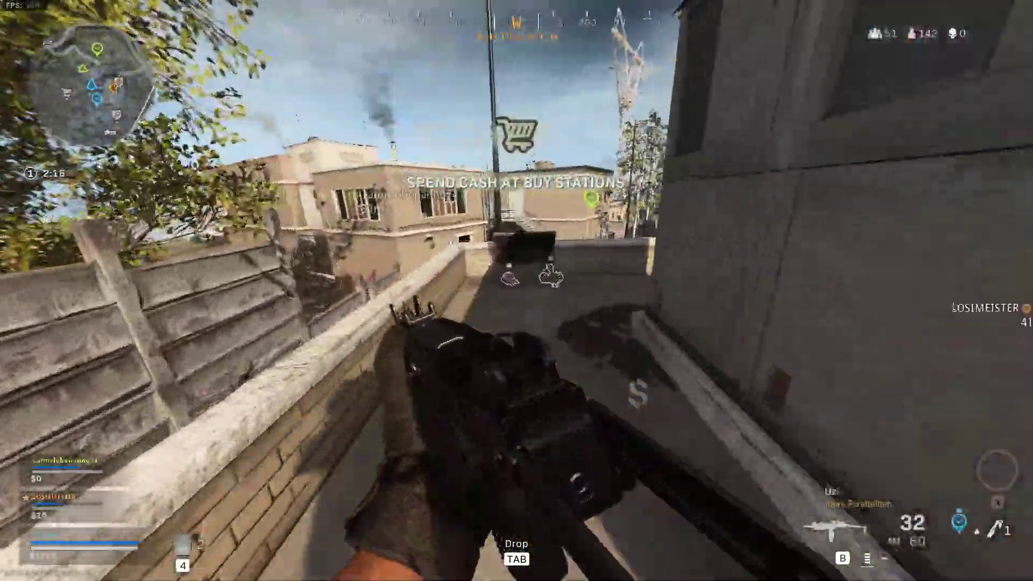
key(1)
key(w)
right_click(516, 291)
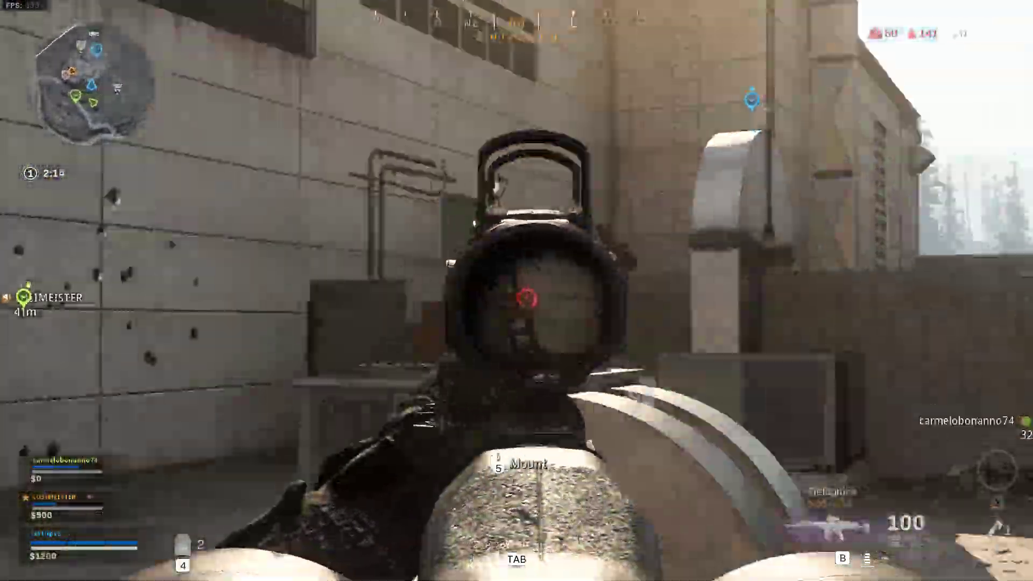
click(517, 291)
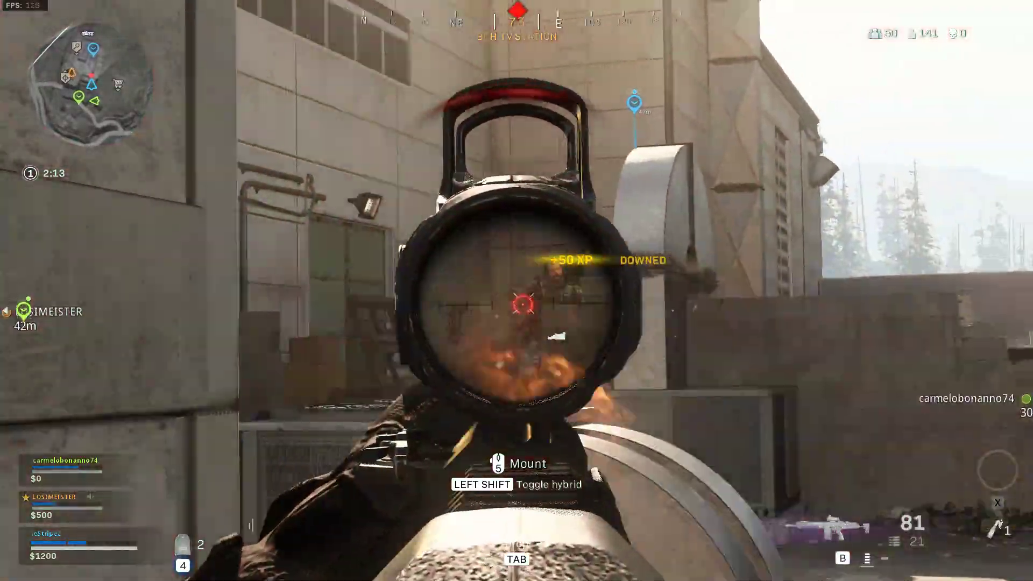
click(517, 291)
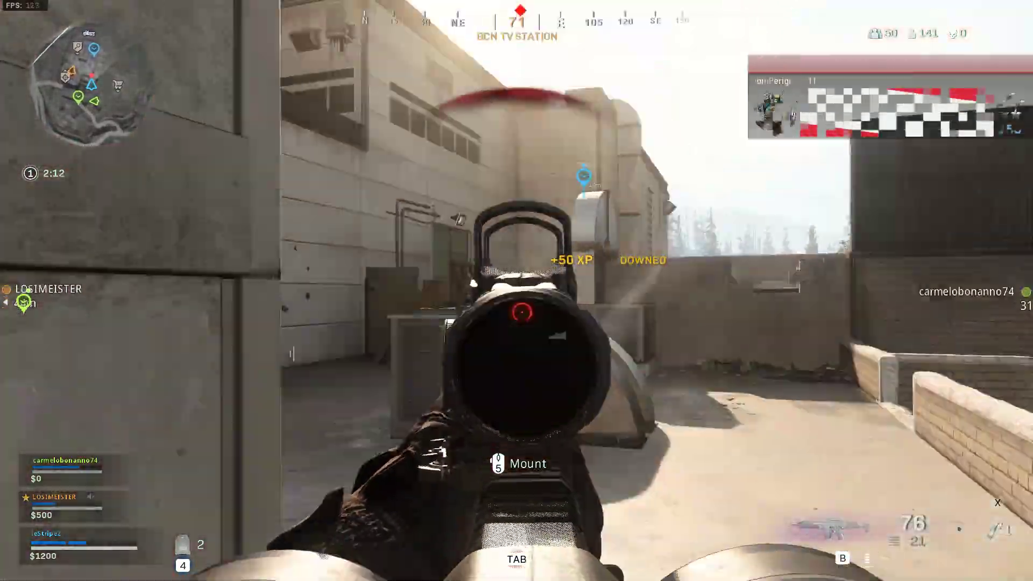
key(w)
key(w)
key(1)
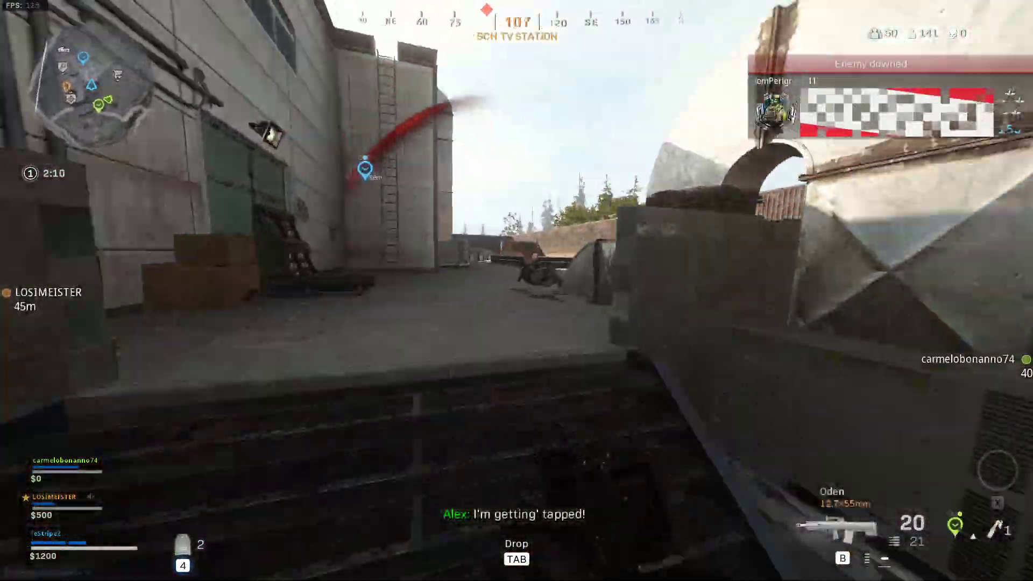
right_click(516, 291)
click(517, 291)
click(516, 290)
key(w)
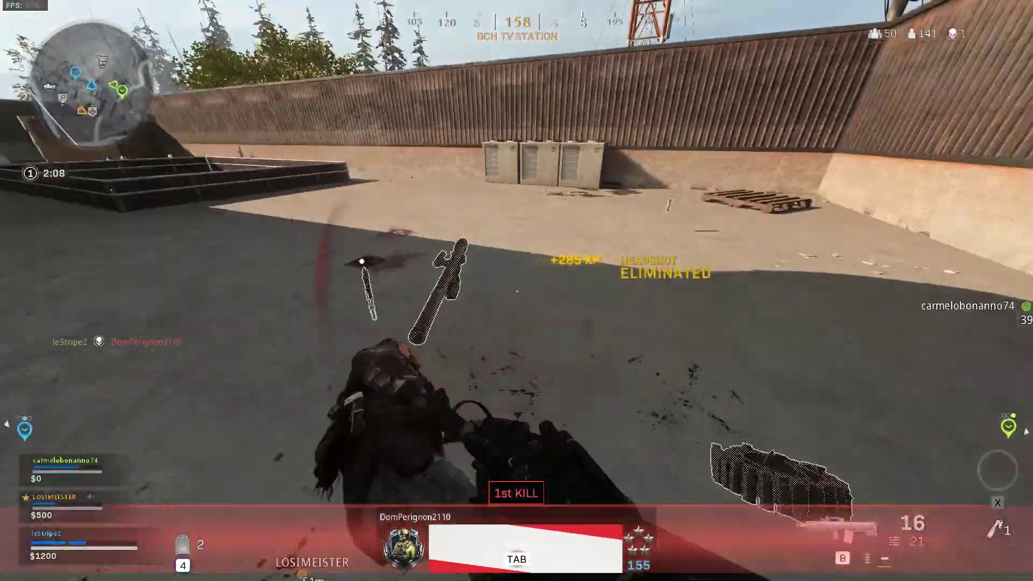
key(1)
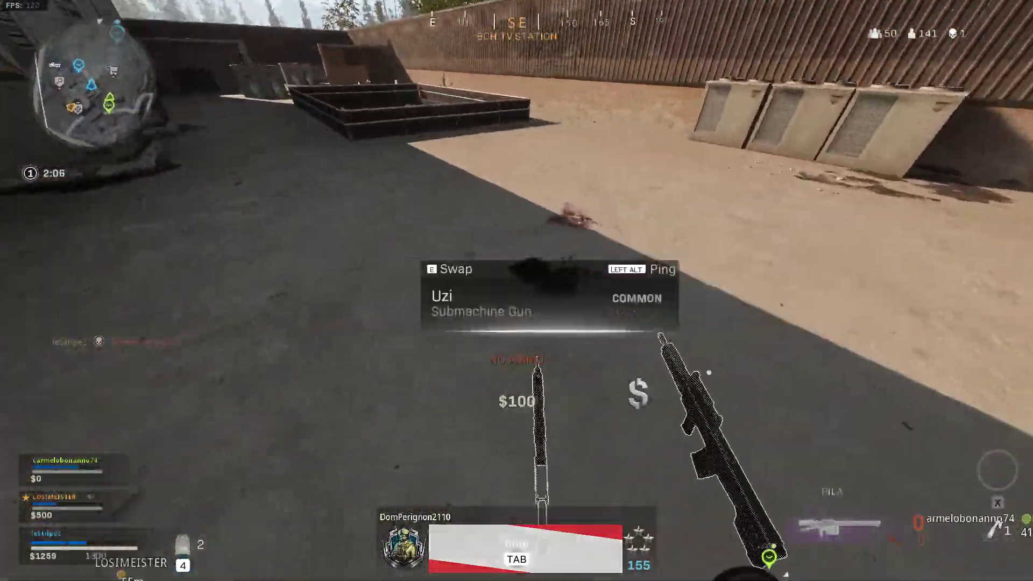
key(w)
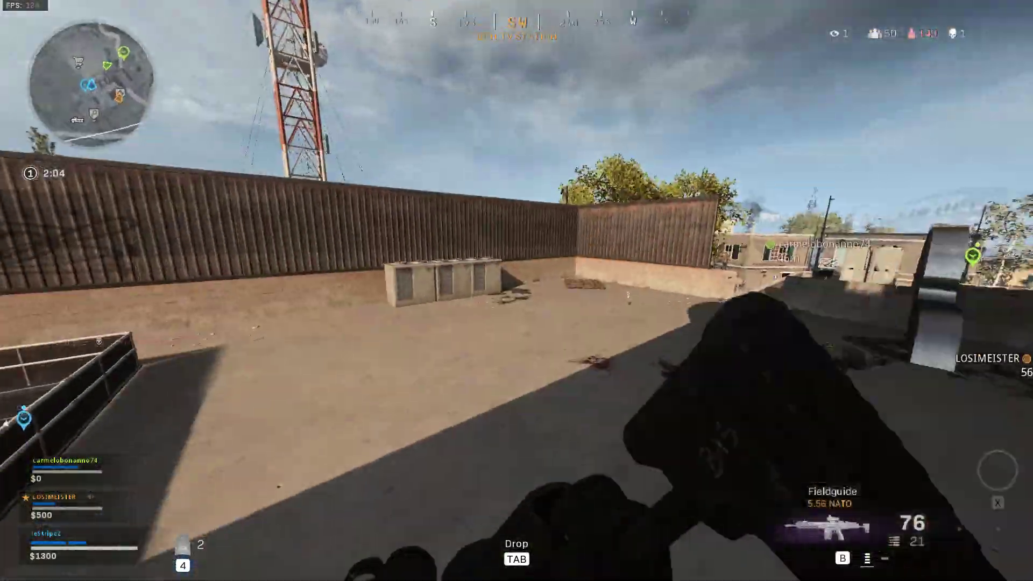
key(4)
key(w)
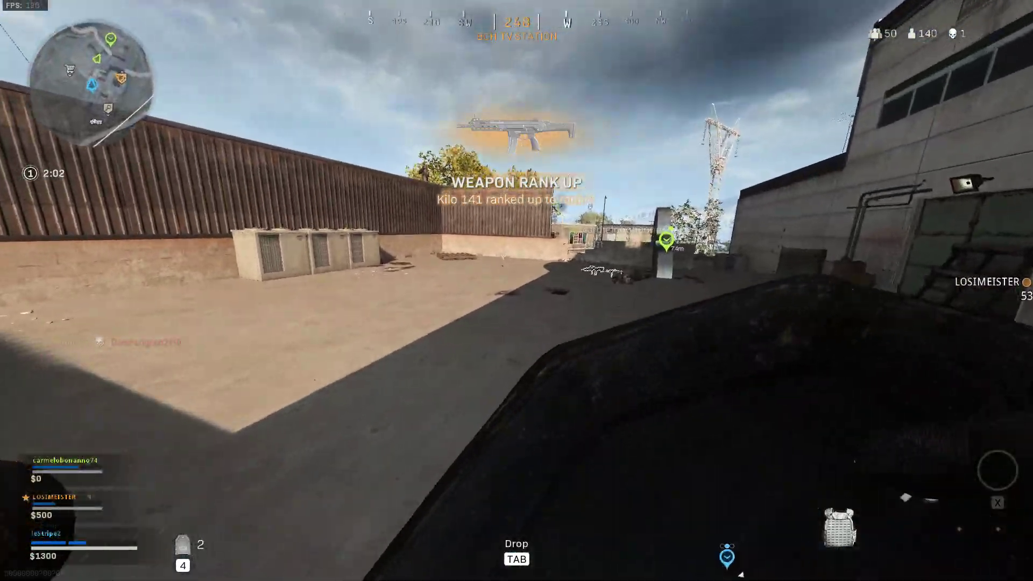
key(w)
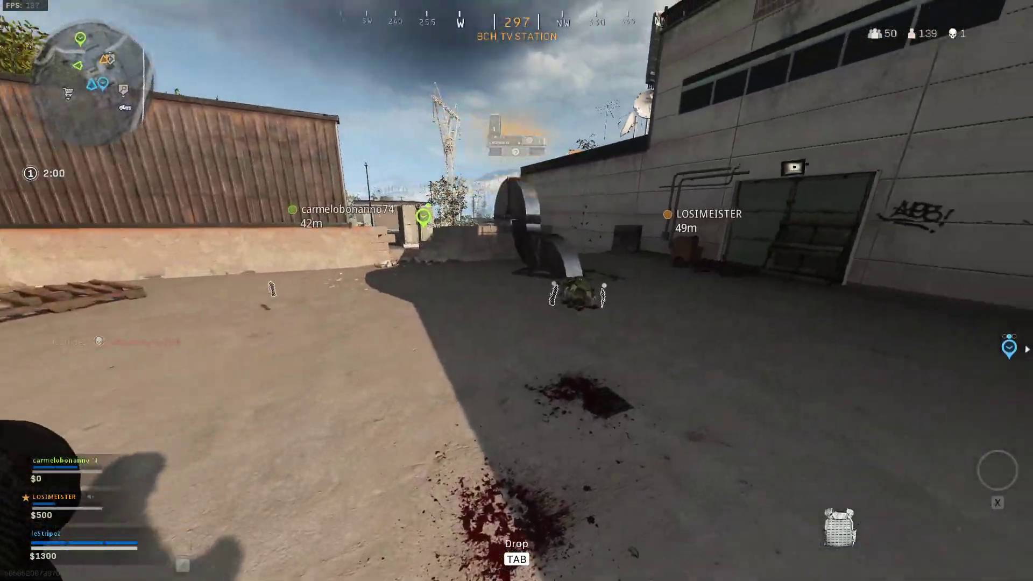
key(e)
key(r)
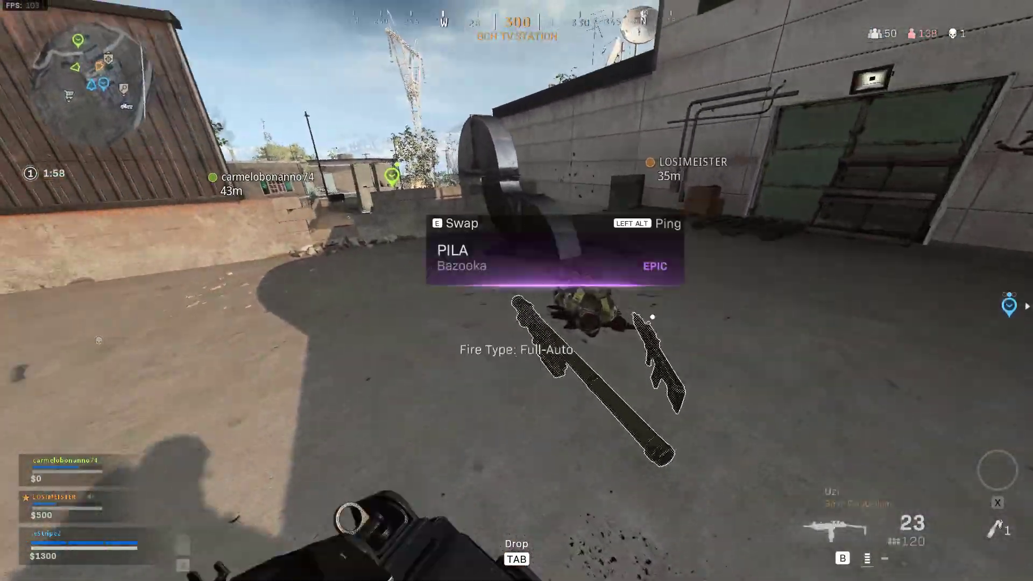
key(w)
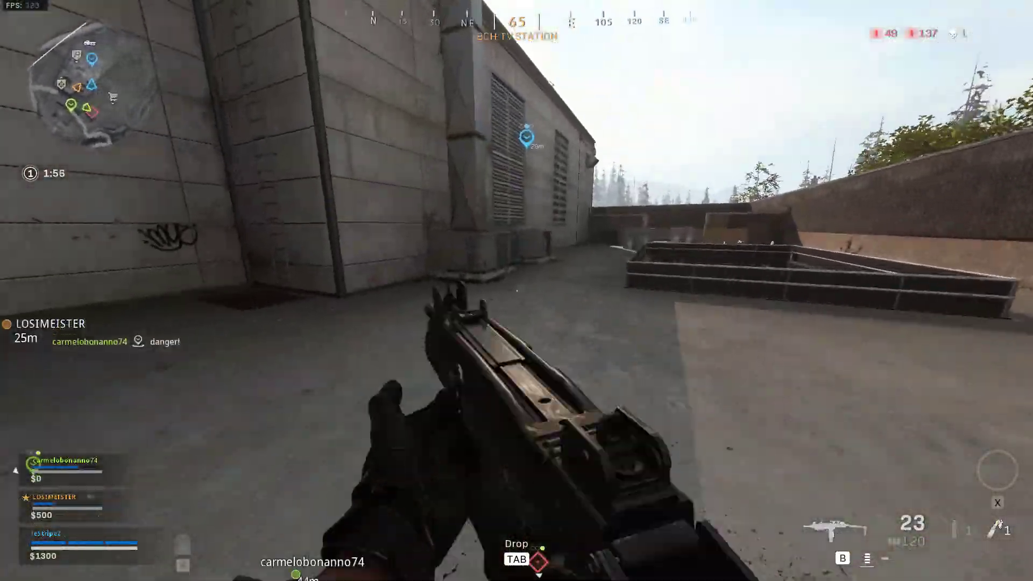
key(1)
key(r)
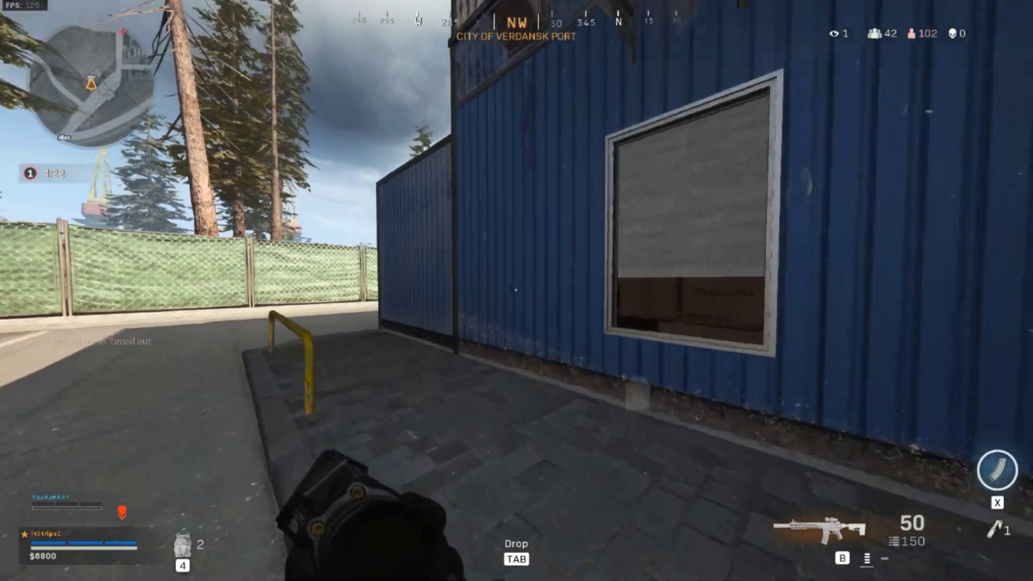
key(w)
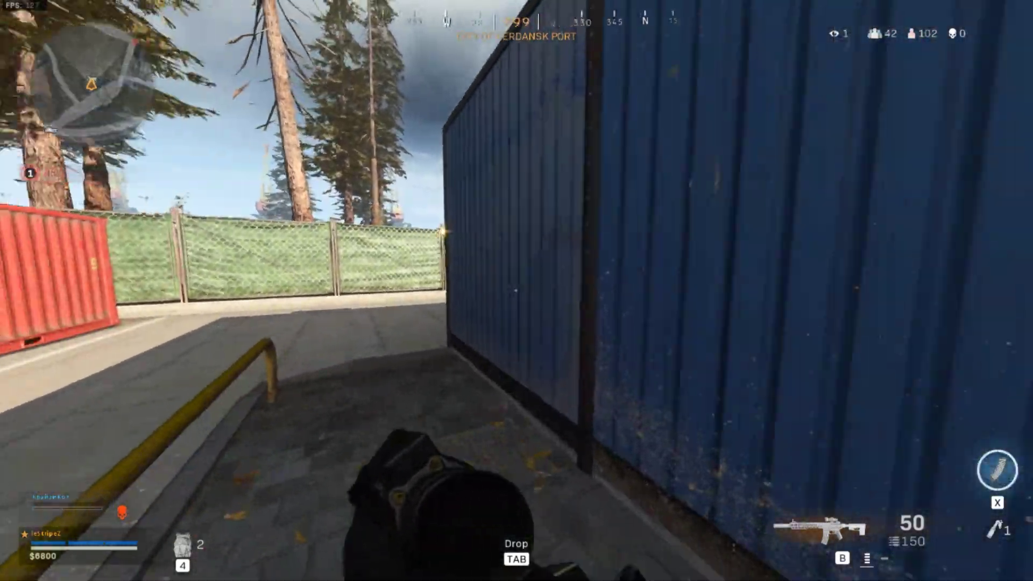
Step: Redeploy the eliminated squadmate and purchase an Armor Plate Bundle at the Buy Station
key(e)
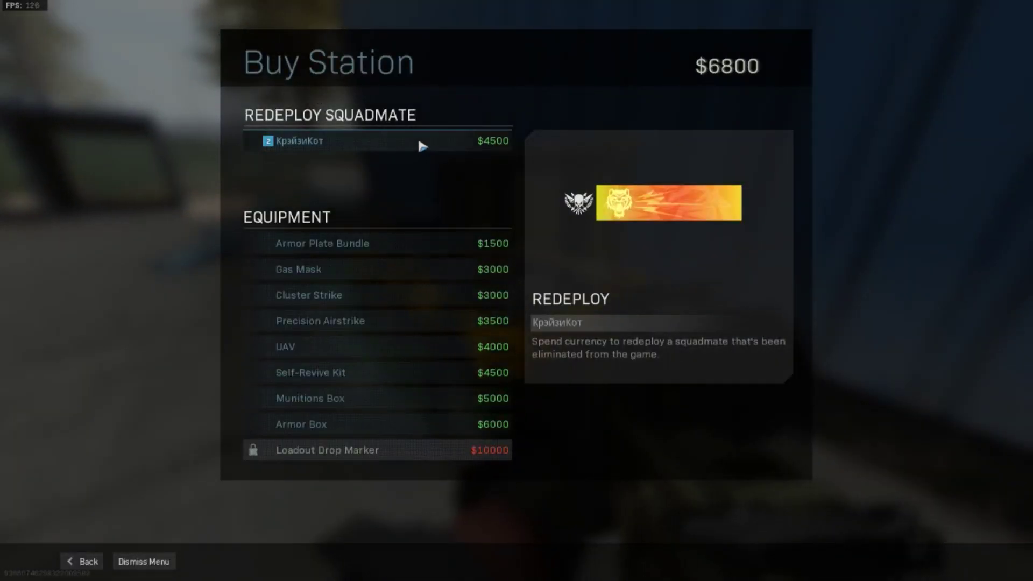
click(420, 140)
click(482, 280)
key(e)
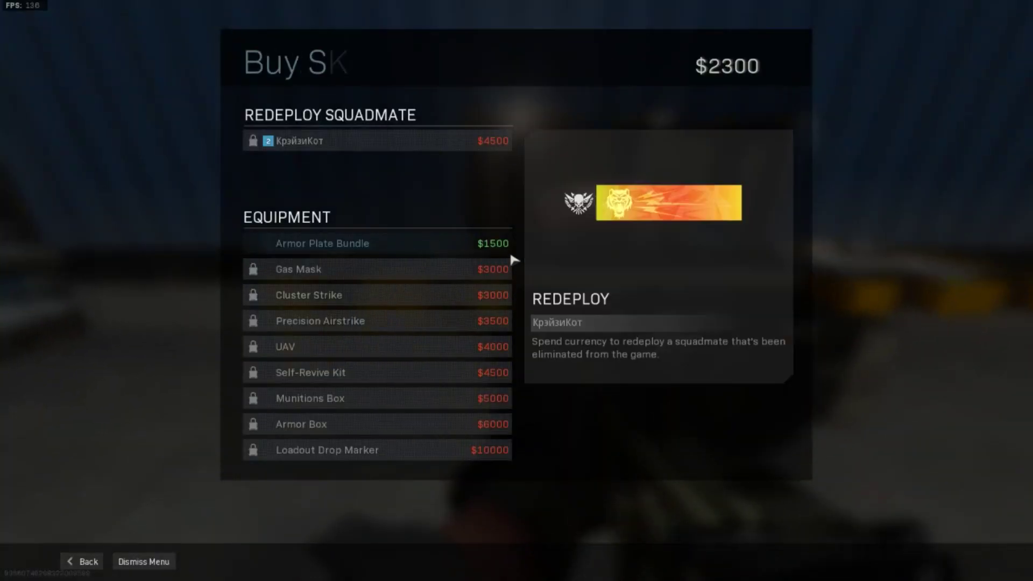
click(366, 245)
click(443, 286)
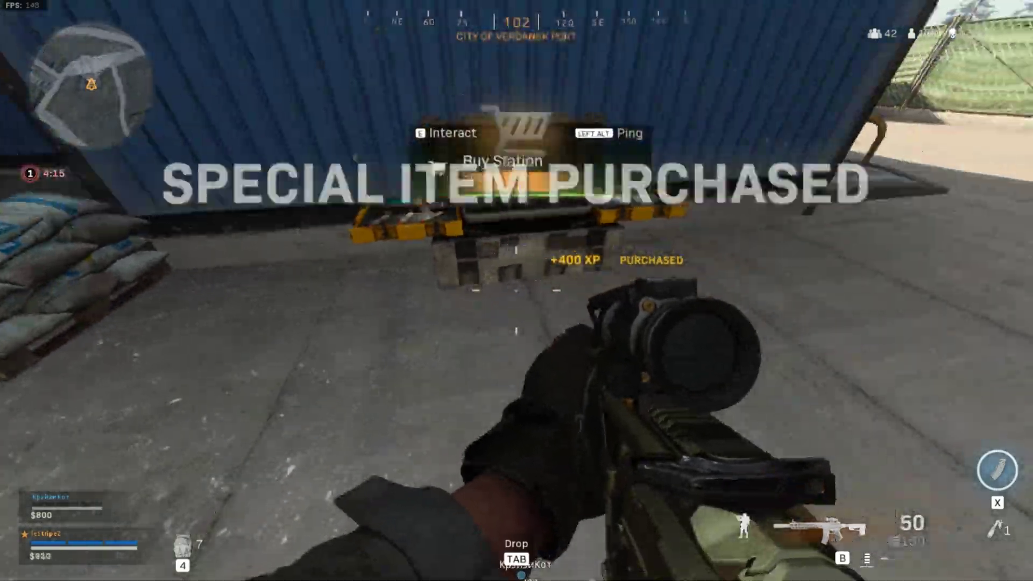
key(w)
key(shift)
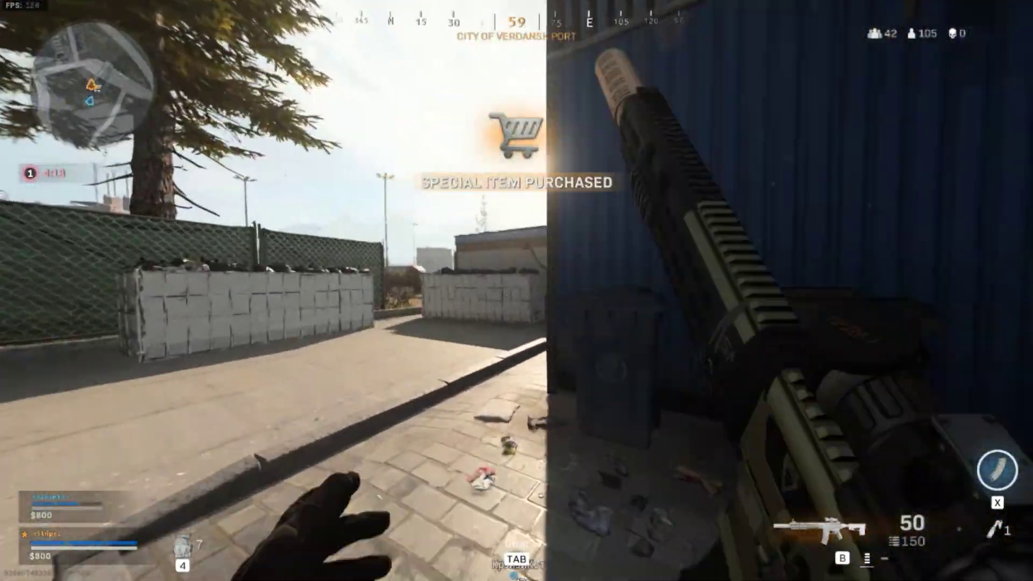
key(space)
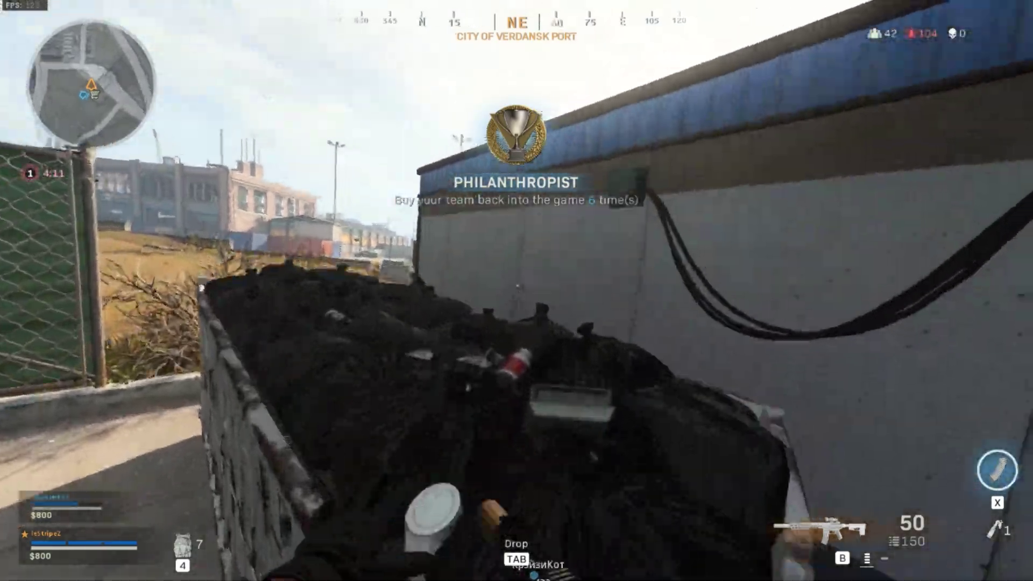
key(w)
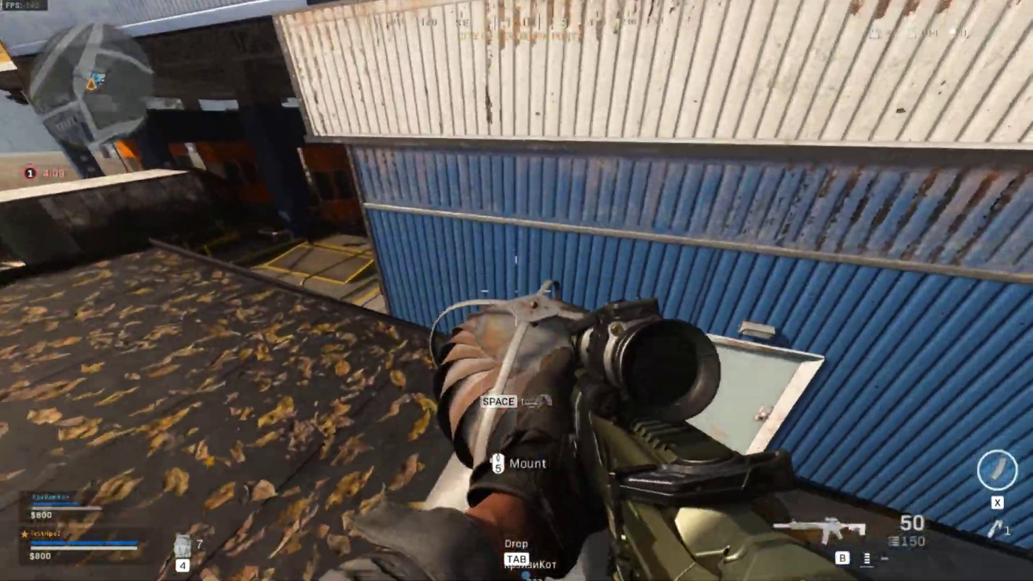
key(space)
key(w)
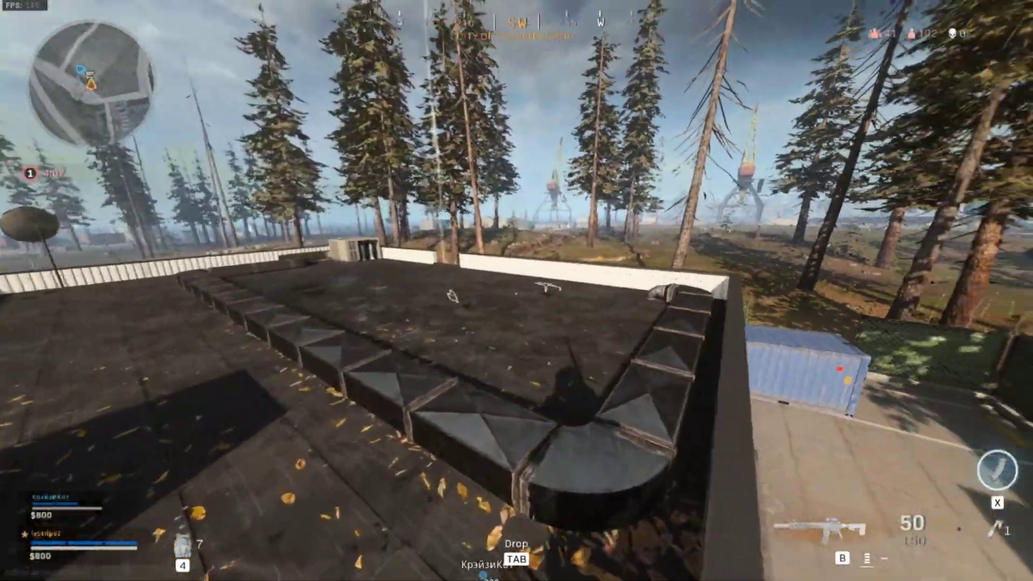
Step: Sprint across the dark rooftop at Verdansk Port and climb over the rooftop box onto the higher white roof
key(shift)
key(w)
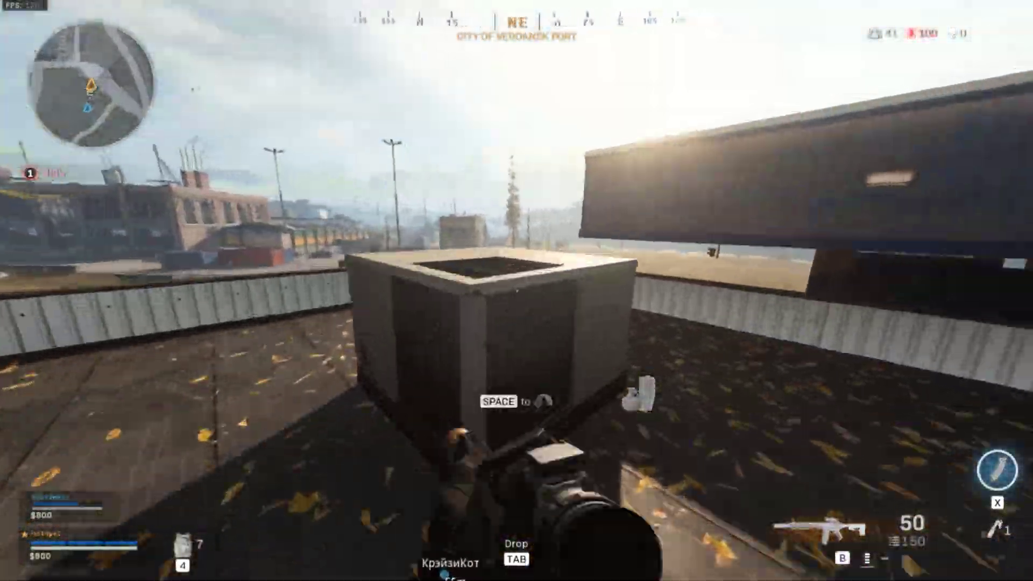
key(space)
key(space)
key(w)
key(space)
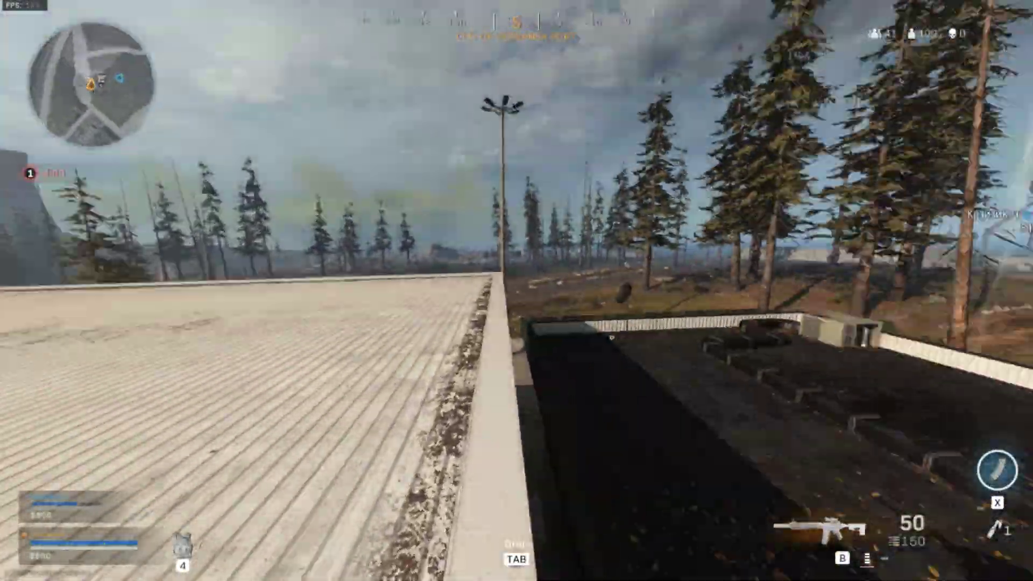
Step: Switch to the .50 BMG sniper rifle, aim through its thermal scope from the roof and fire a shot
key(2)
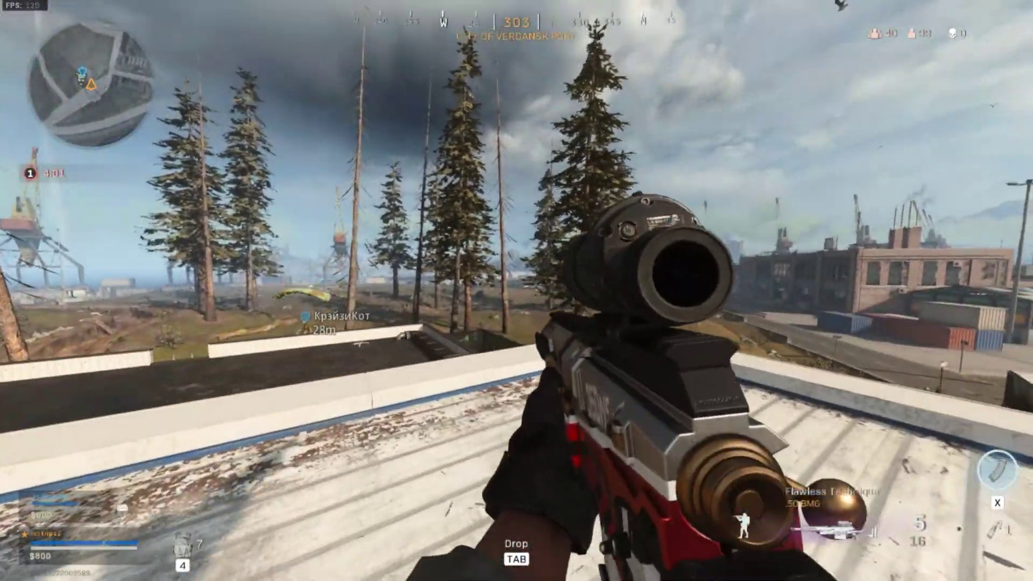
right_click(517, 290)
right_click(517, 291)
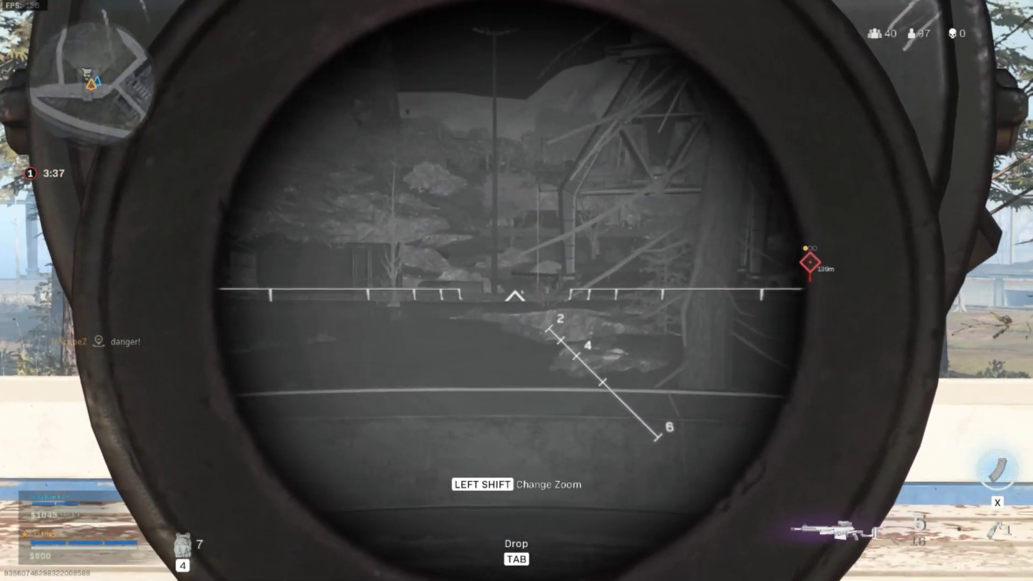
click(517, 291)
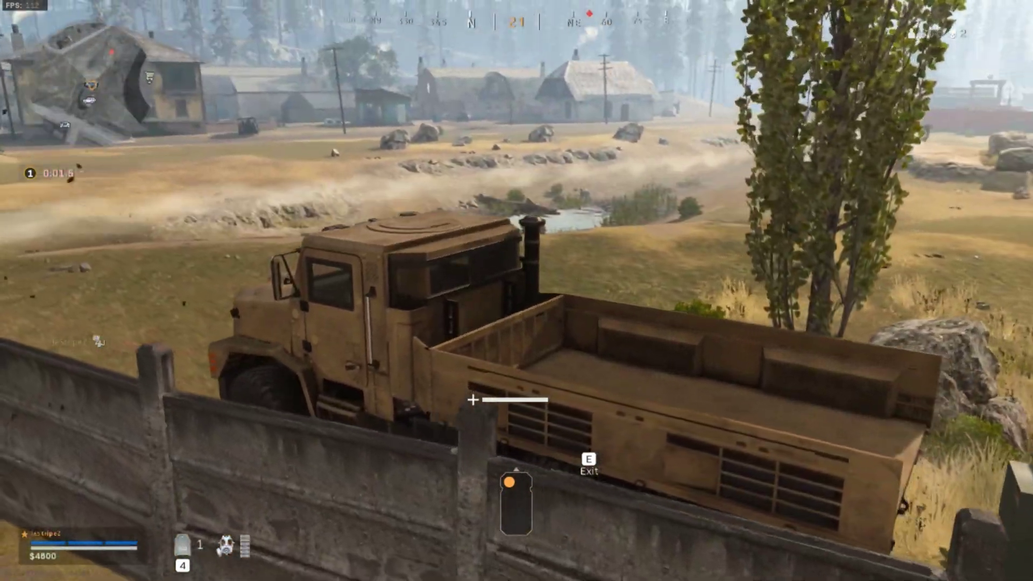
Step: Drive the cargo truck across the field past the pond towards Verdansk Stadium and get out near the rocks
key(w)
key(d)
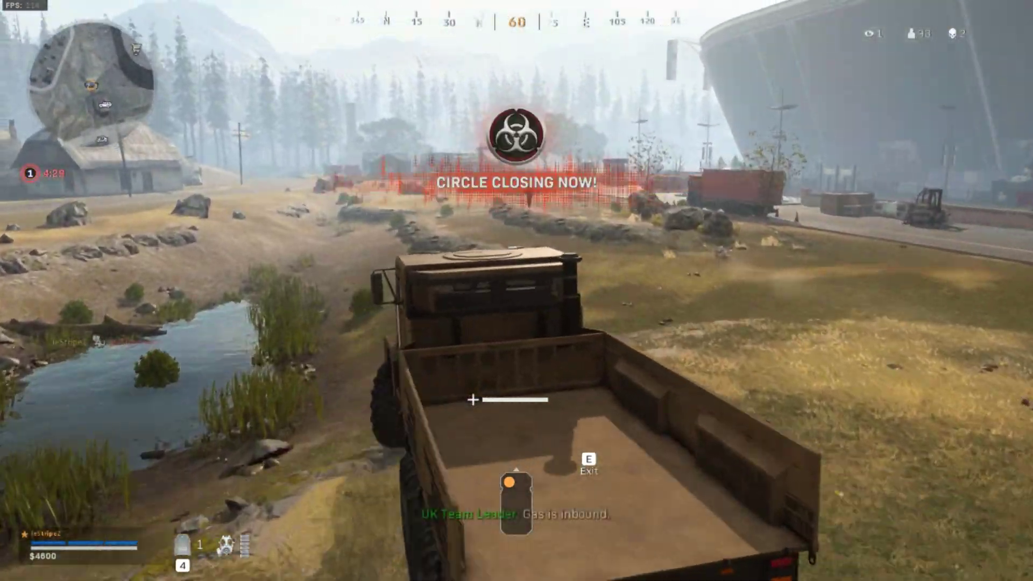
key(w)
key(d)
key(a)
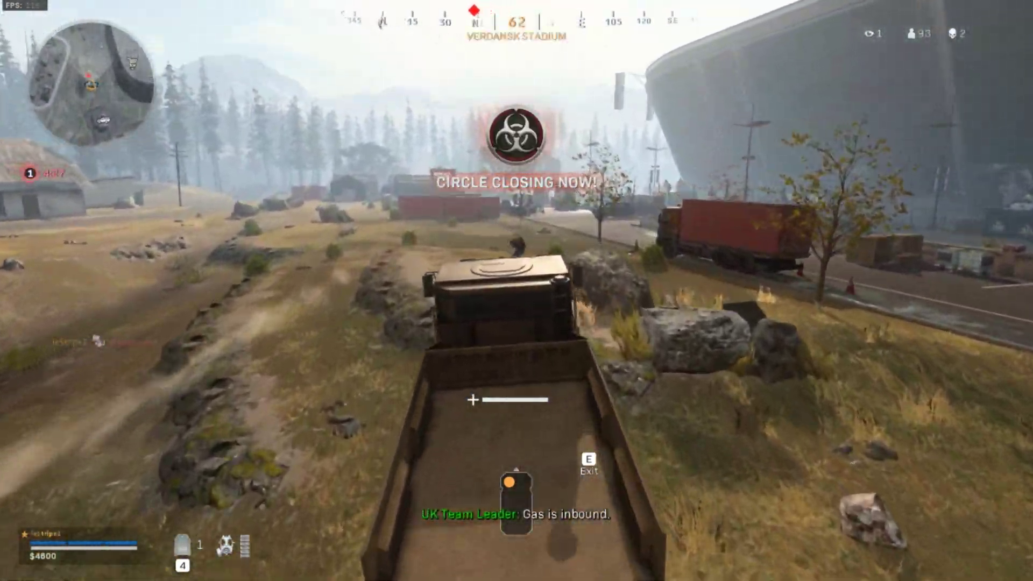
key(w)
key(e)
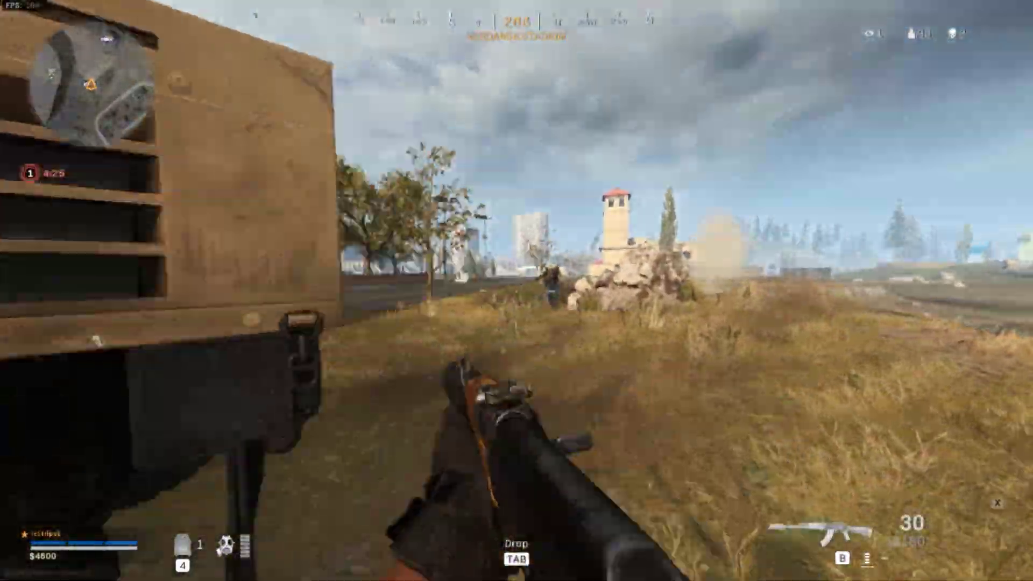